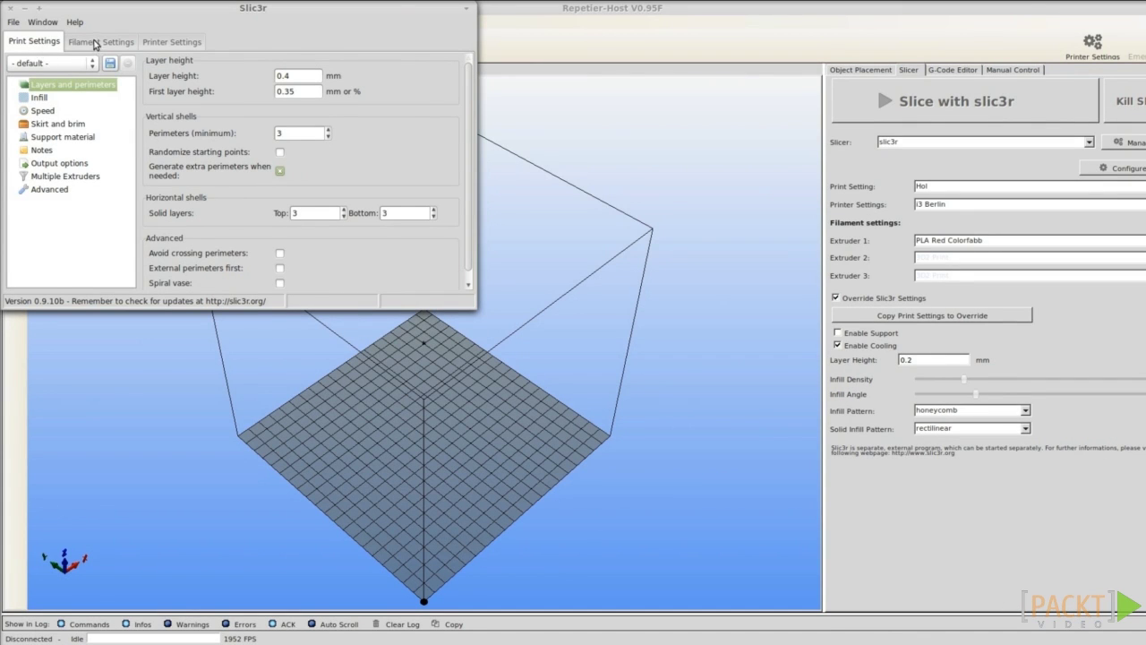
Look through Slic3r's filament and printer settings, and view the frog model in Cura and the elephant model in KISSlicer from other angles
left_click(95, 42)
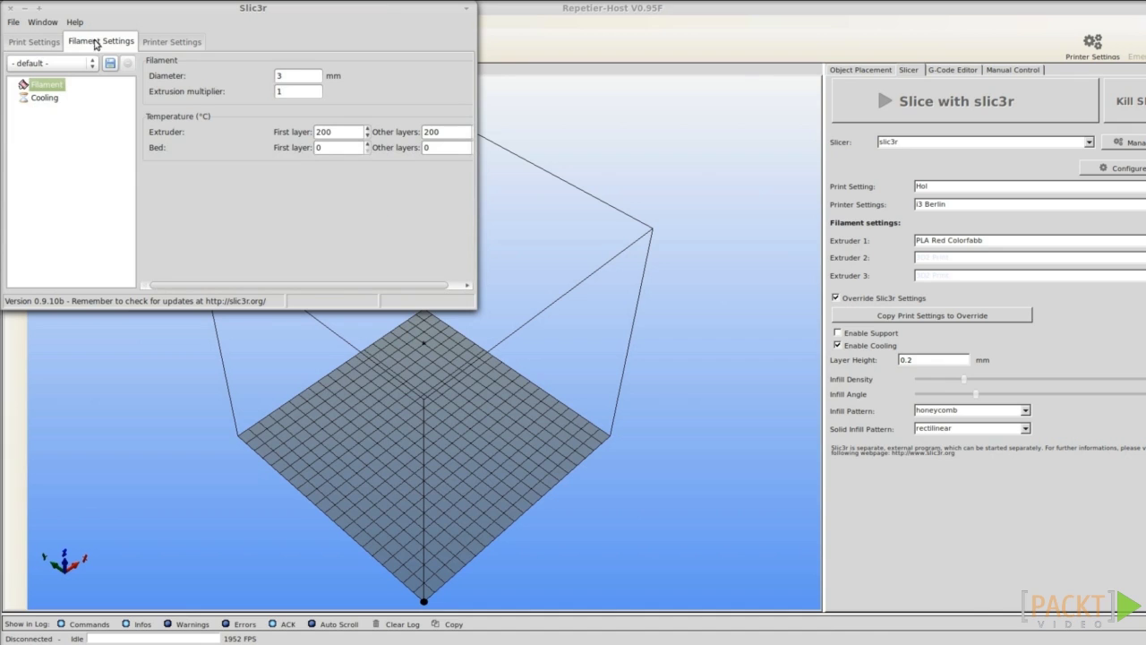
left_click(173, 42)
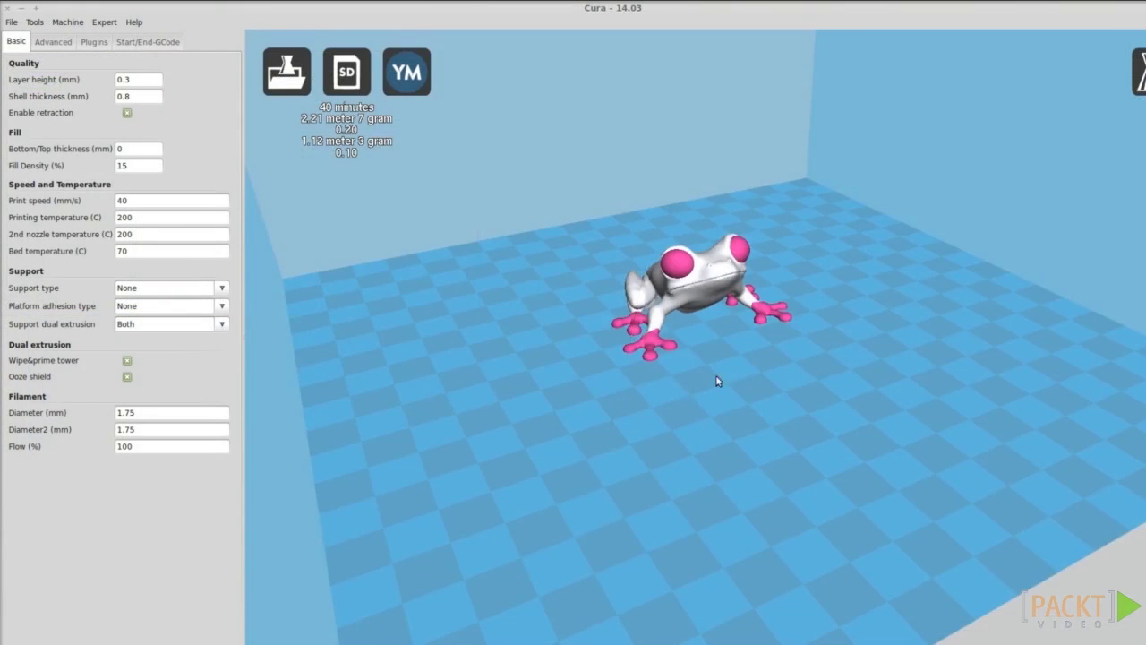
right_click_drag(717, 379, 624, 376)
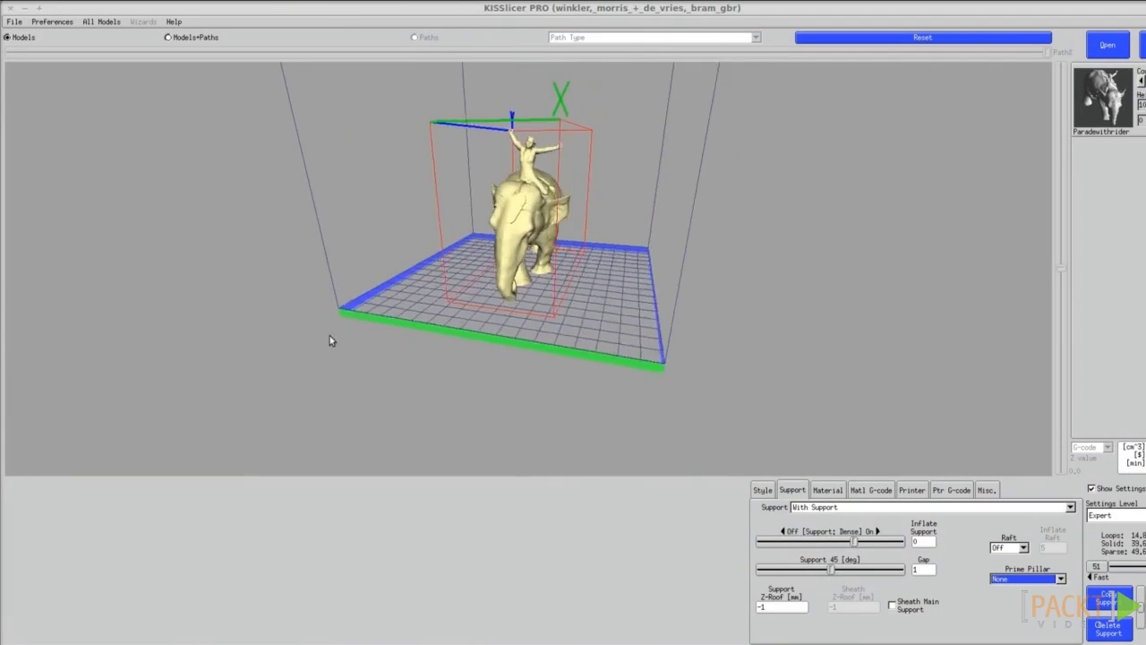
left_click_drag(330, 341, 141, 346)
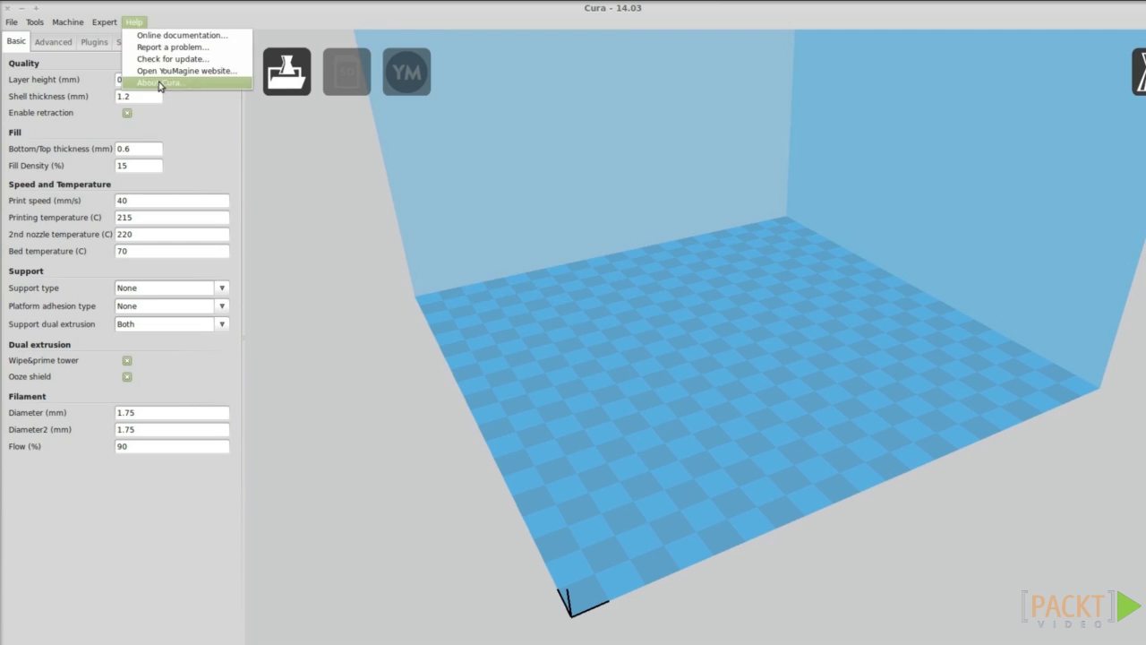
View the About information for Cura and close it
left_click(143, 85)
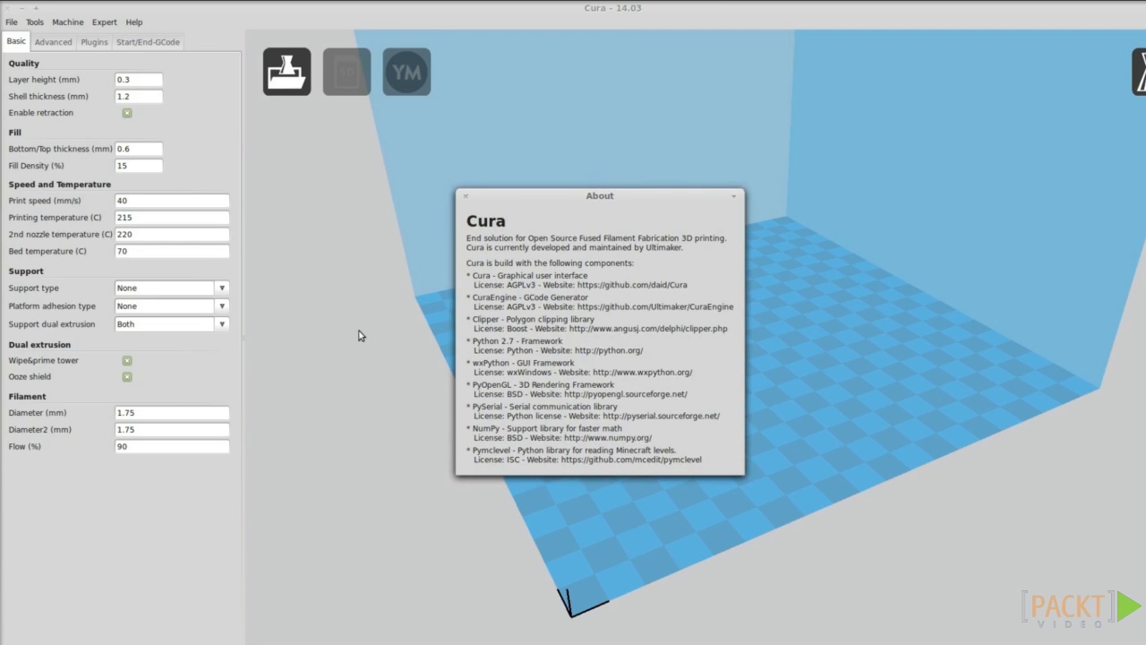
left_click(462, 198)
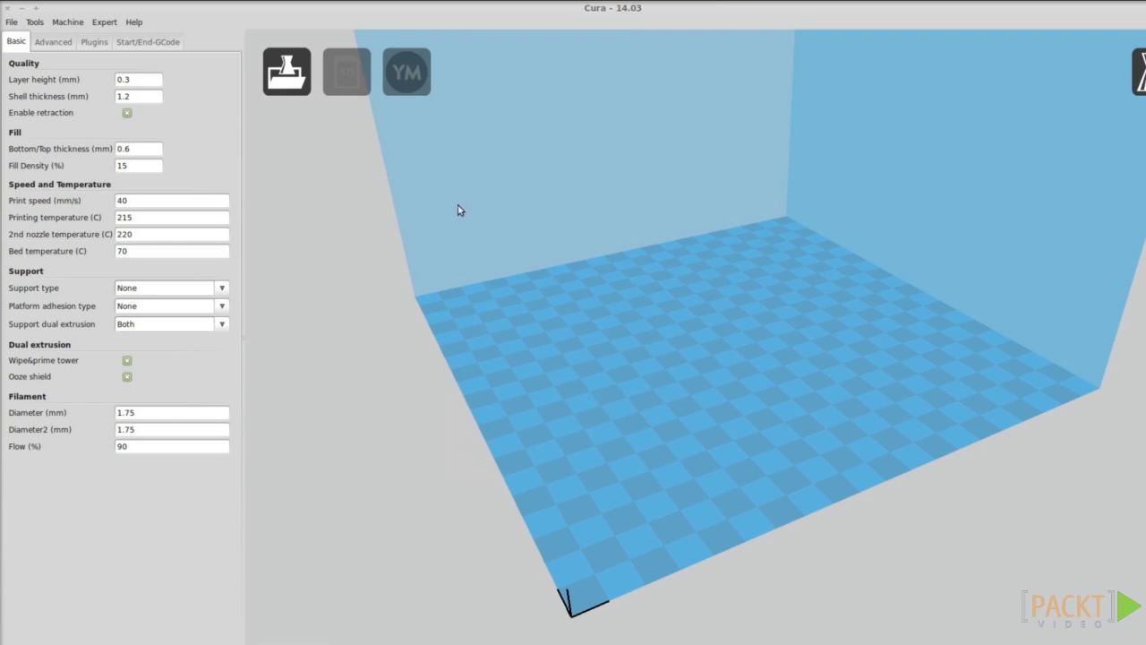
Load the model CuddlingOwls_fix2014.stl from the Downloads folder onto the print platform
left_click(299, 83)
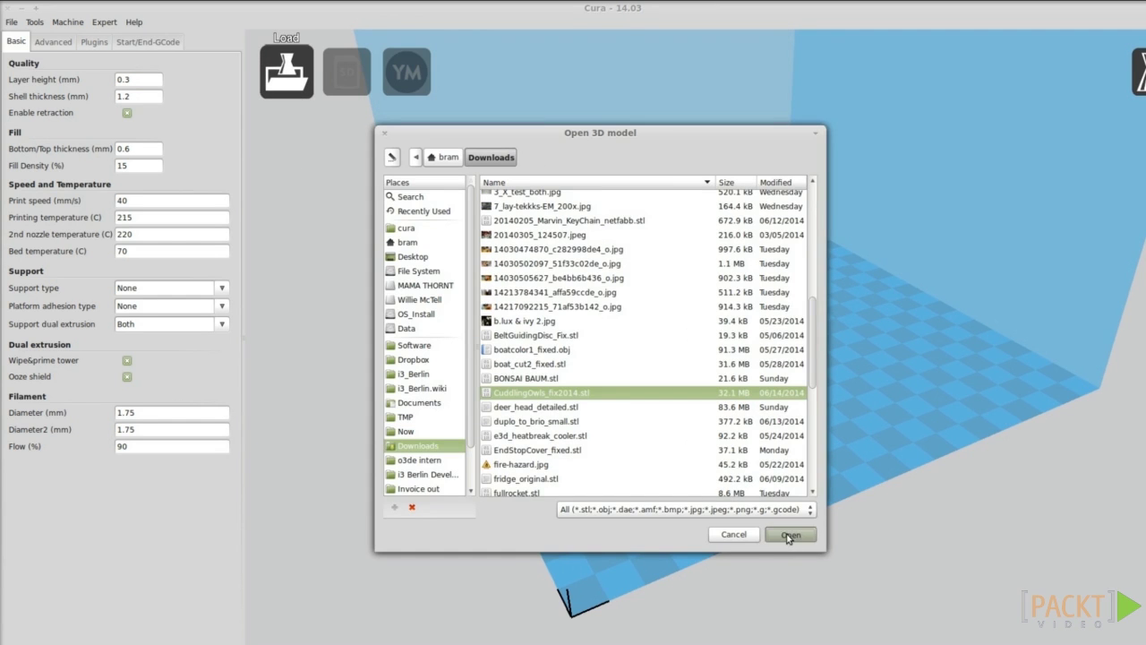
left_click(790, 534)
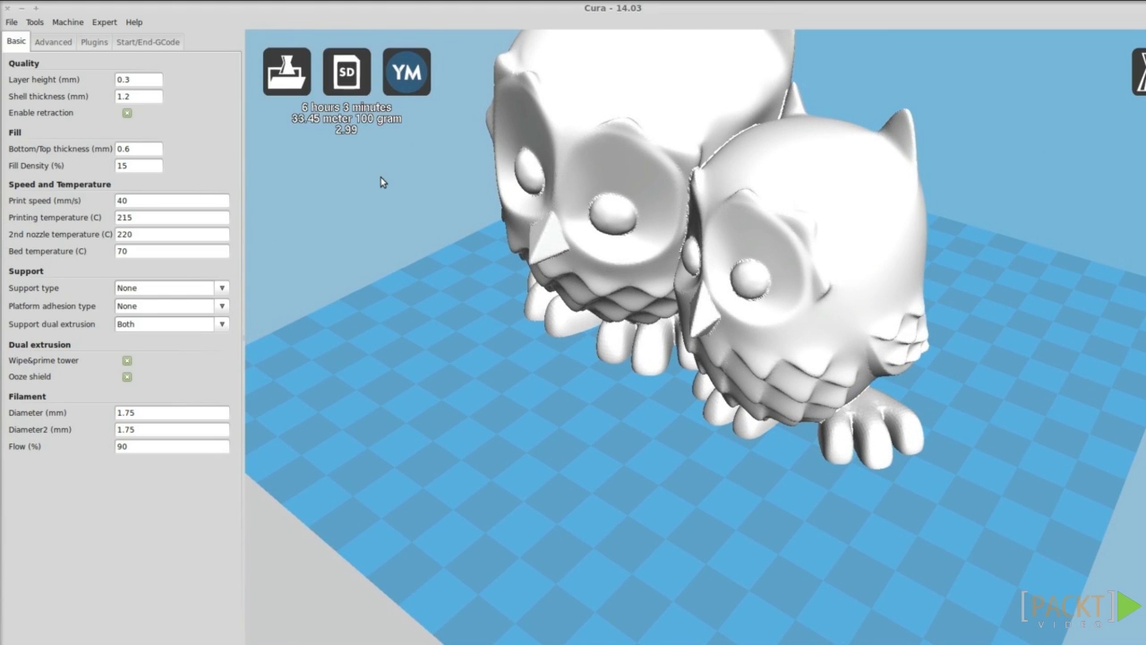
Scale the owls model uniformly by setting its Z size to 50 mm
left_click(345, 78)
left_click(800, 436)
left_click(609, 358)
left_click(289, 605)
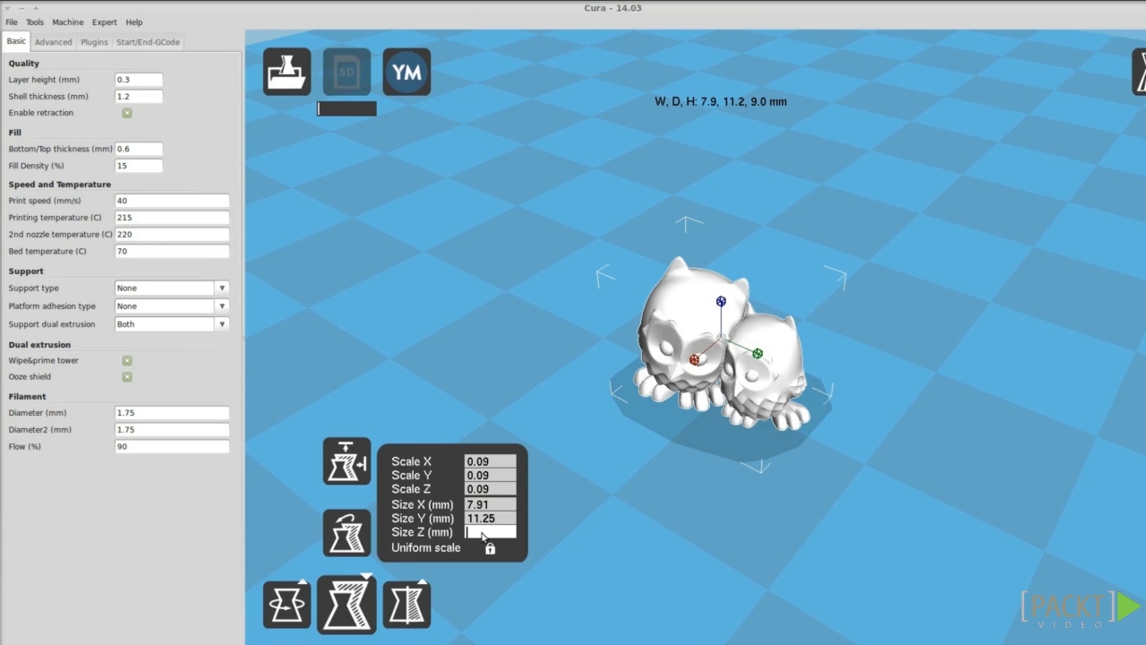
type("50")
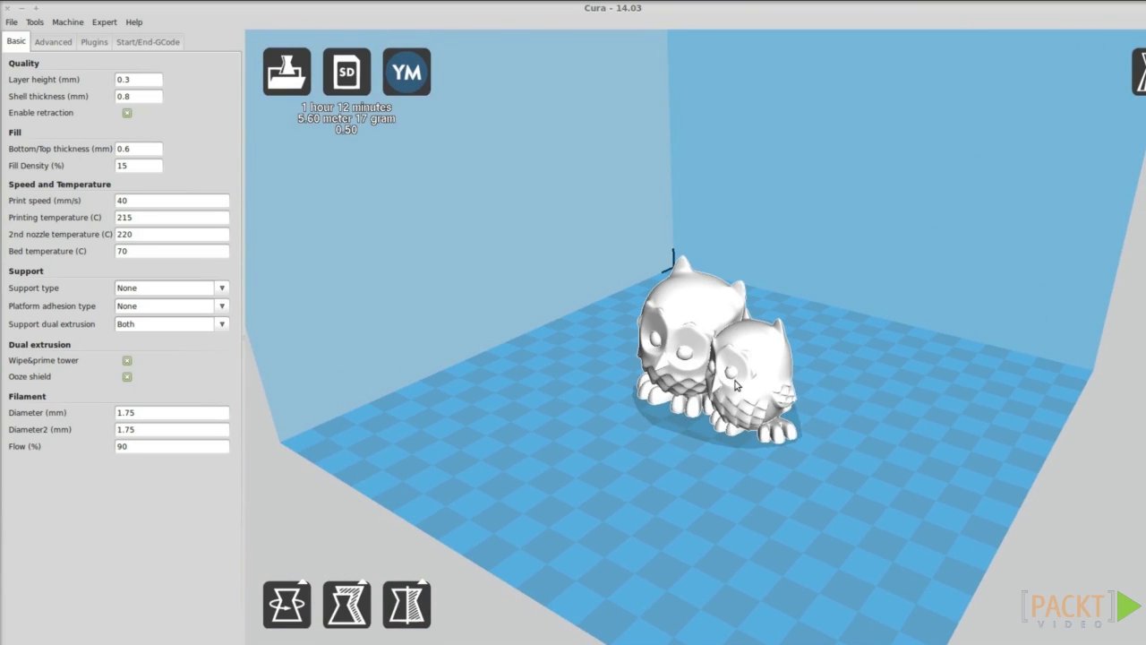
Multiply the owls model on the platform, accepting the default number of copies
right_click(736, 384)
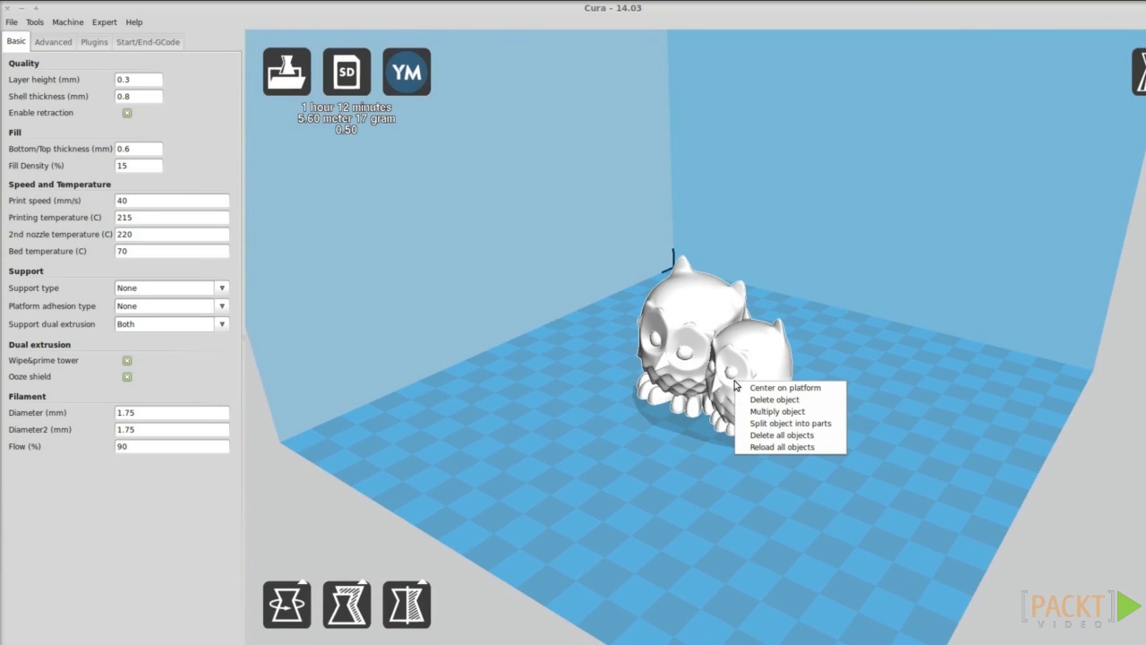
left_click(756, 412)
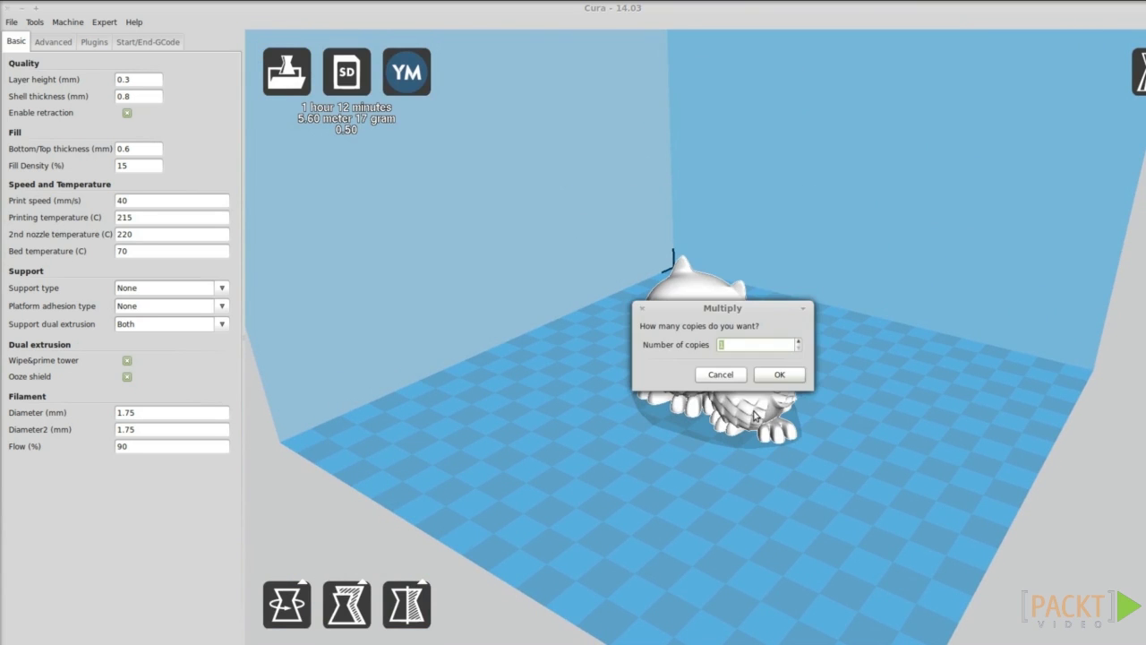
key("Return")
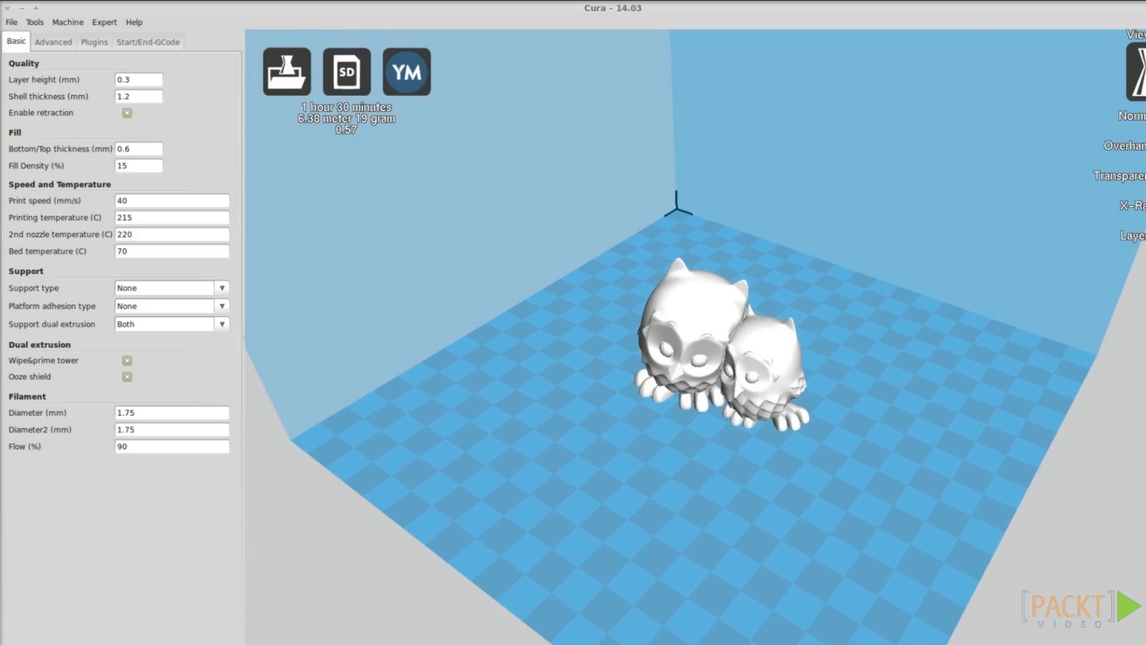
Inspect the sliced toolpath of the owls model in the Layers view
left_click(1130, 236)
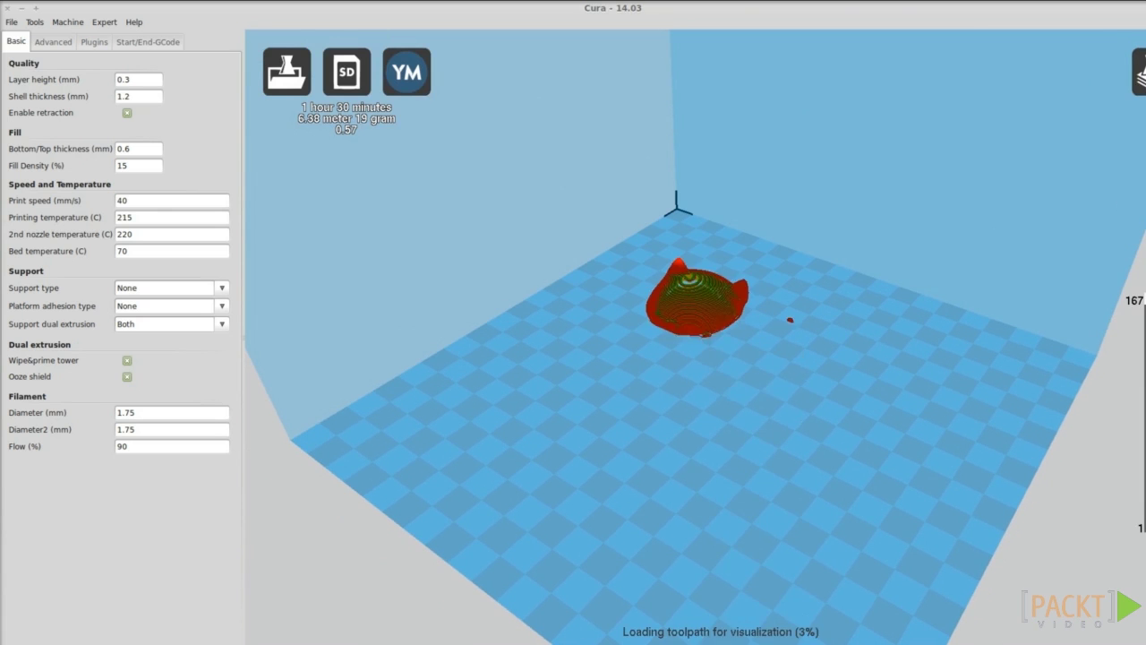
scroll(906, 455, "up", 3)
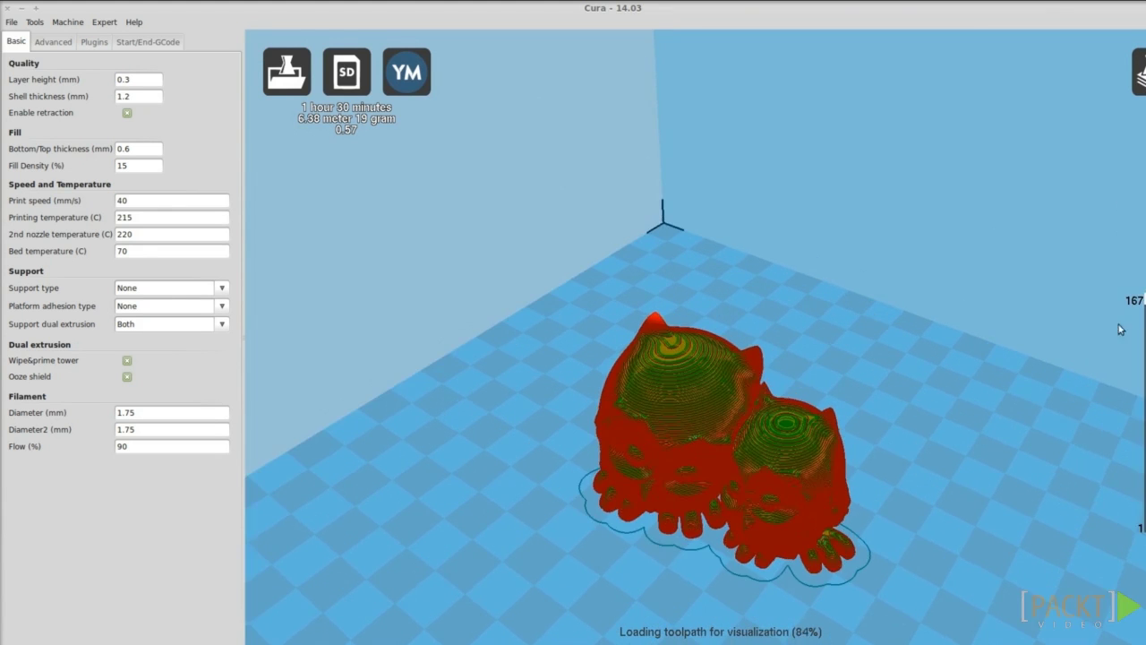
right_click_drag(905, 454, 906, 403)
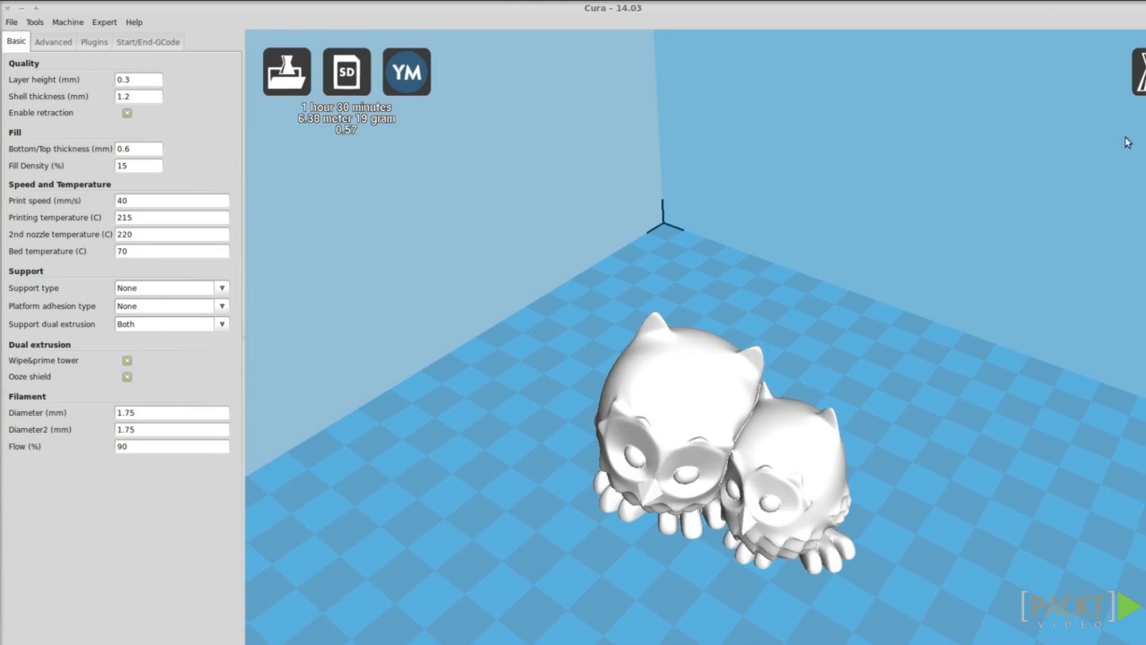
Set the shell thickness to 0.8 mm
left_click(136, 97)
key("BackSpace")
key("BackSpace")
key("BackSpace")
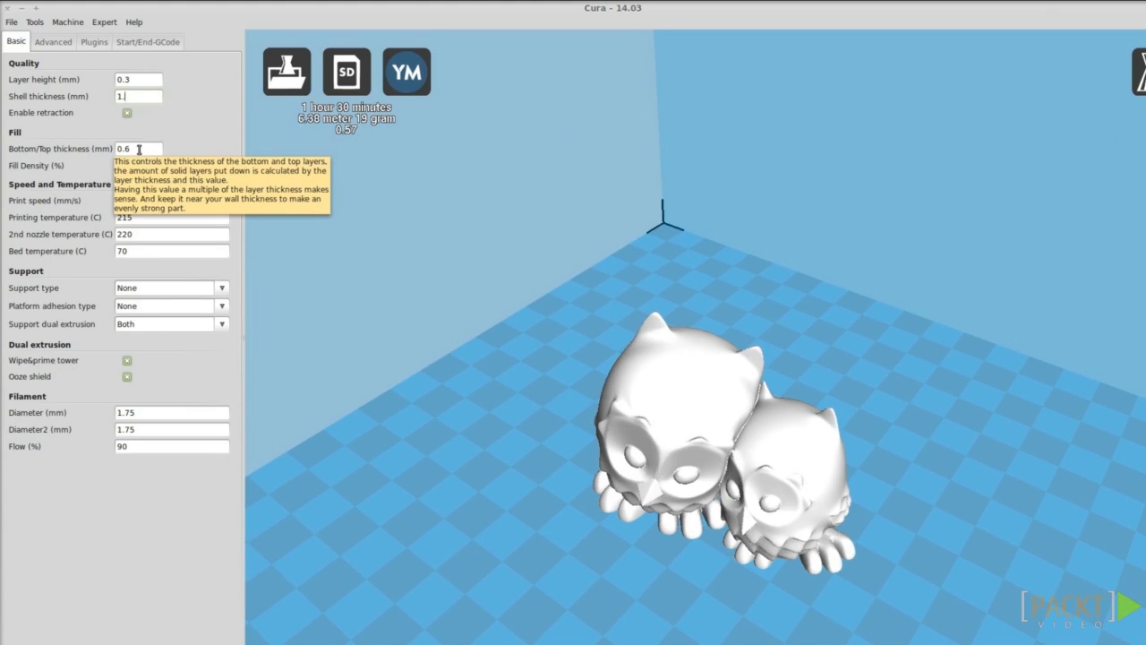
type("0.")
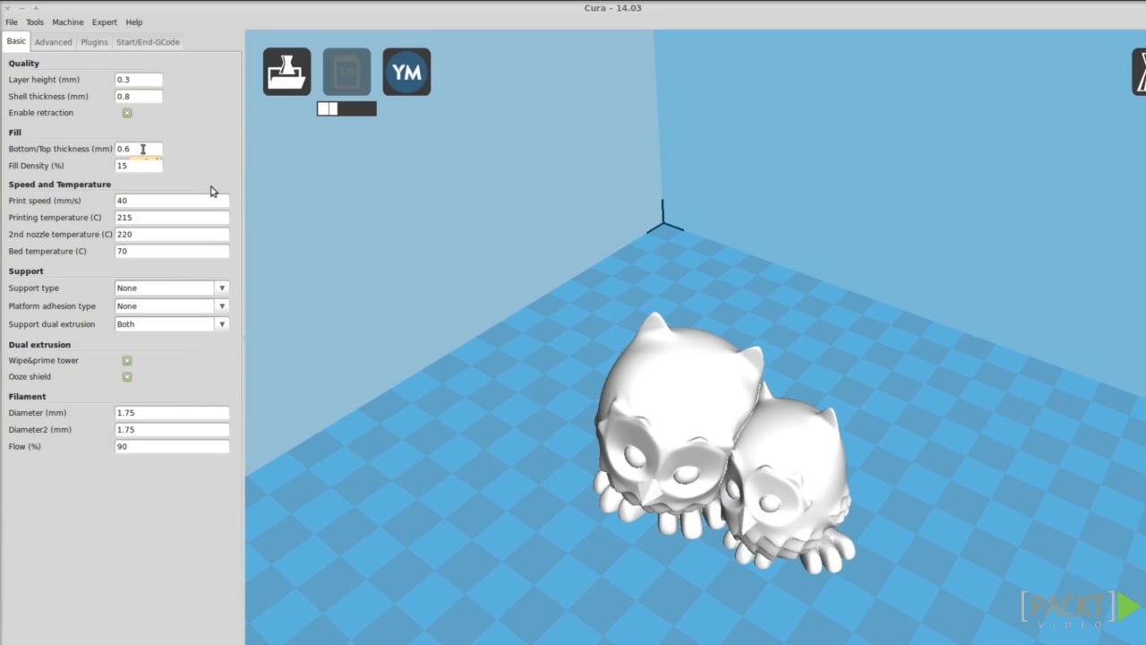
Review the advanced print settings, the expert configuration and the machine settings
left_click(55, 44)
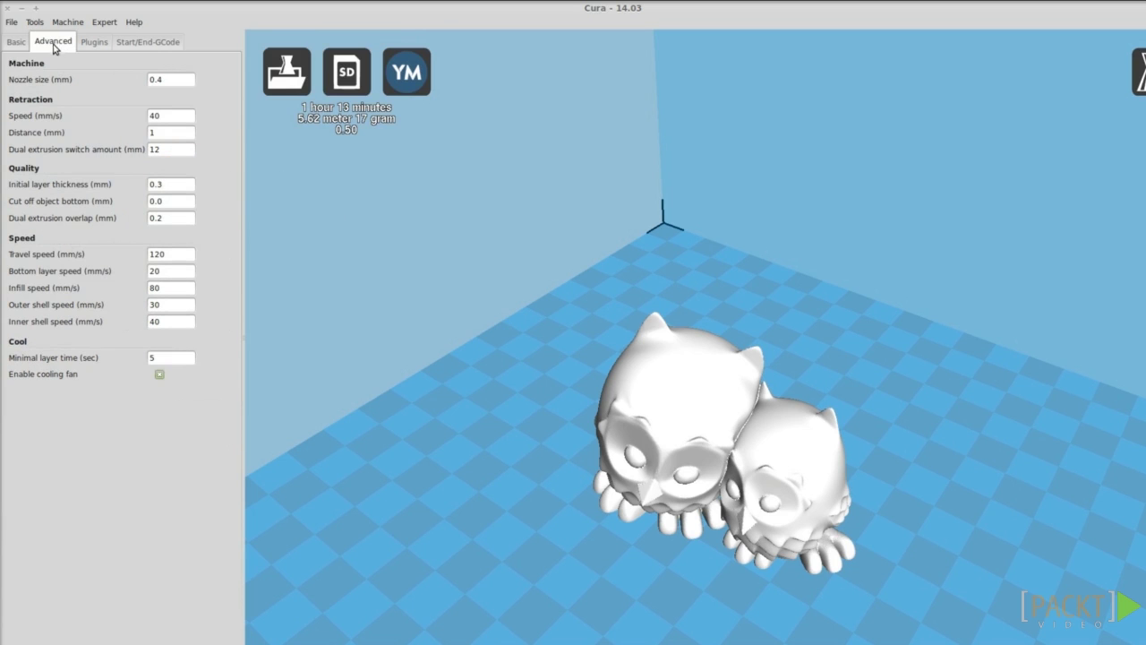
left_click(104, 22)
left_click(119, 68)
left_click(71, 24)
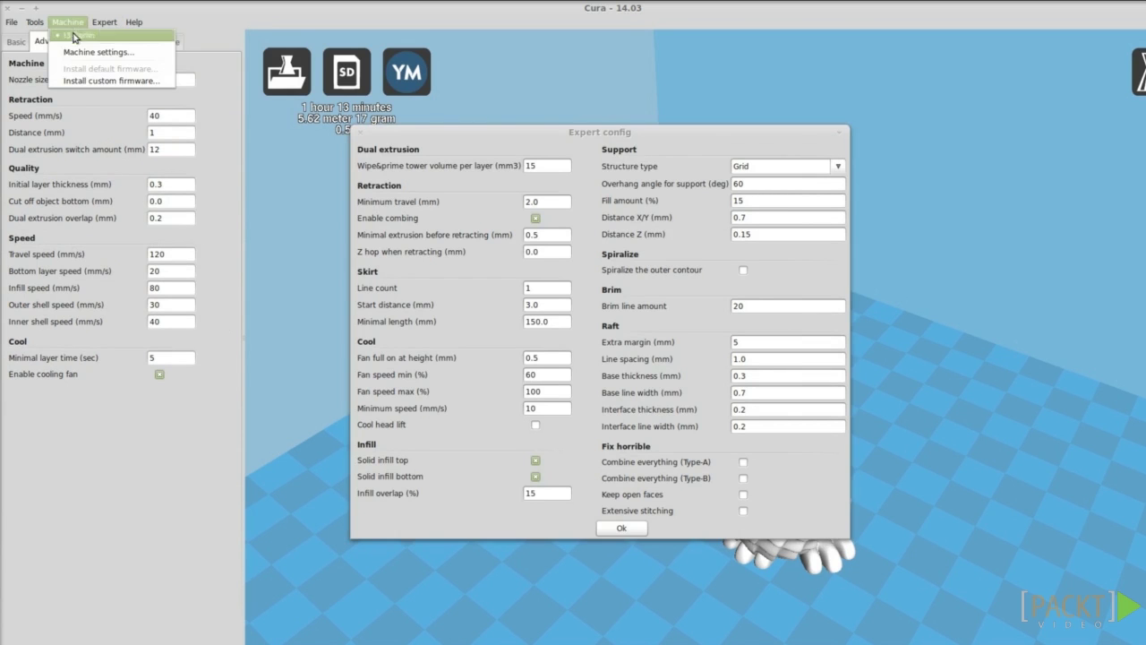
left_click(72, 53)
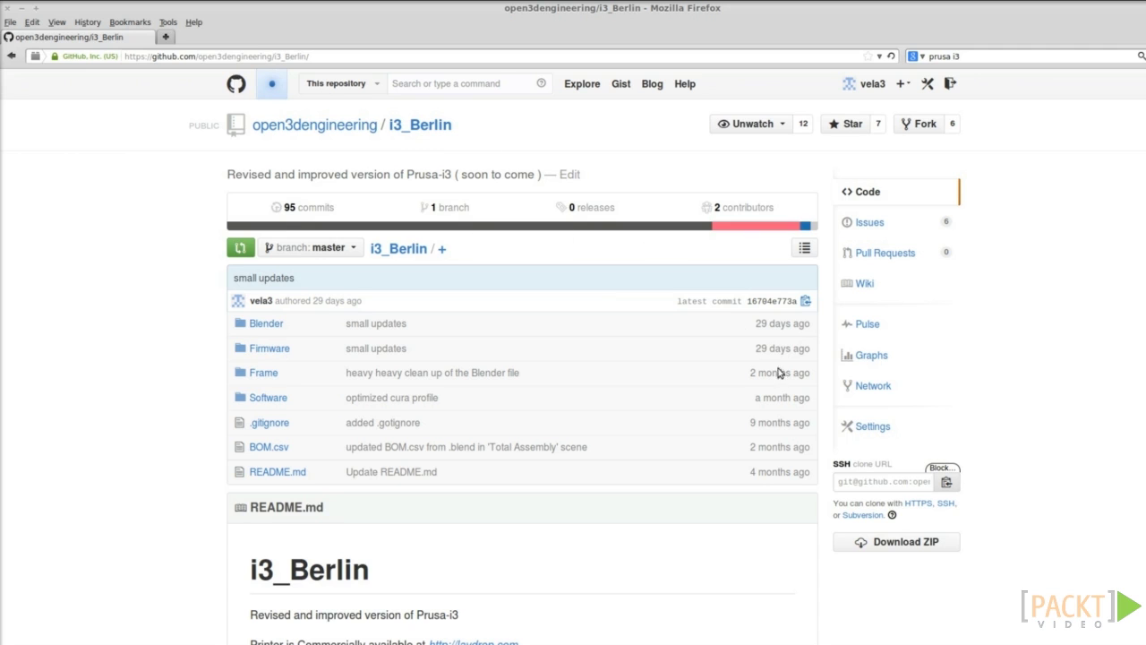
Download the i3_Berlin repository from GitHub as a ZIP and copy current_profile.ini and preferences.ini from its CuraProfile folder
left_click(906, 541)
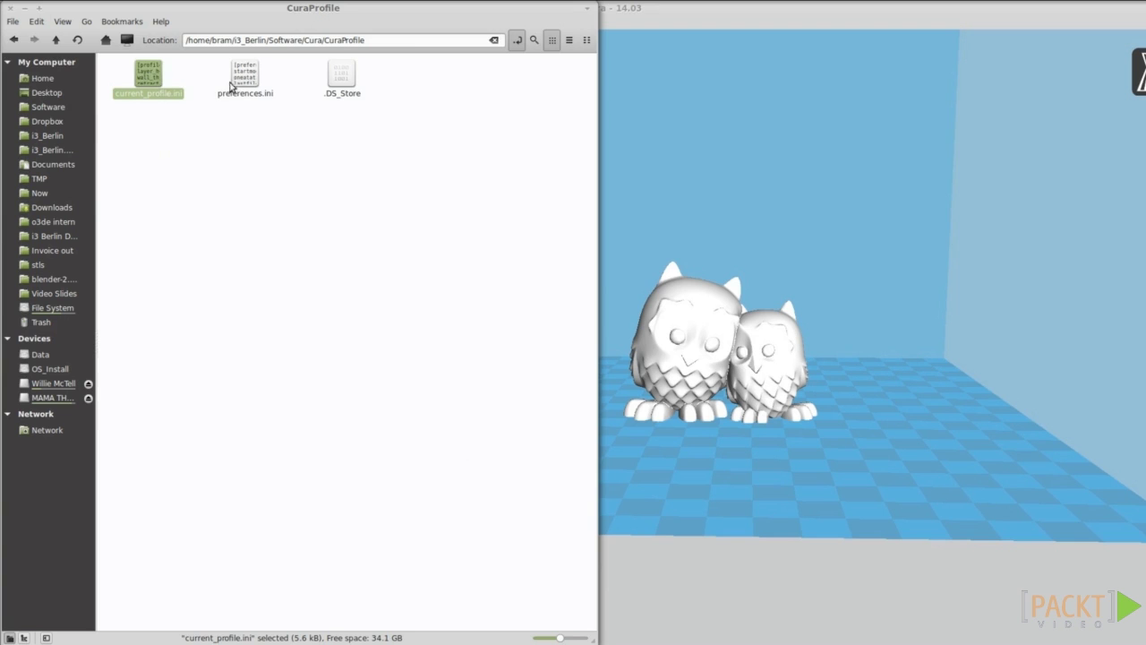
left_click(243, 78, "ctrl")
right_click(245, 80)
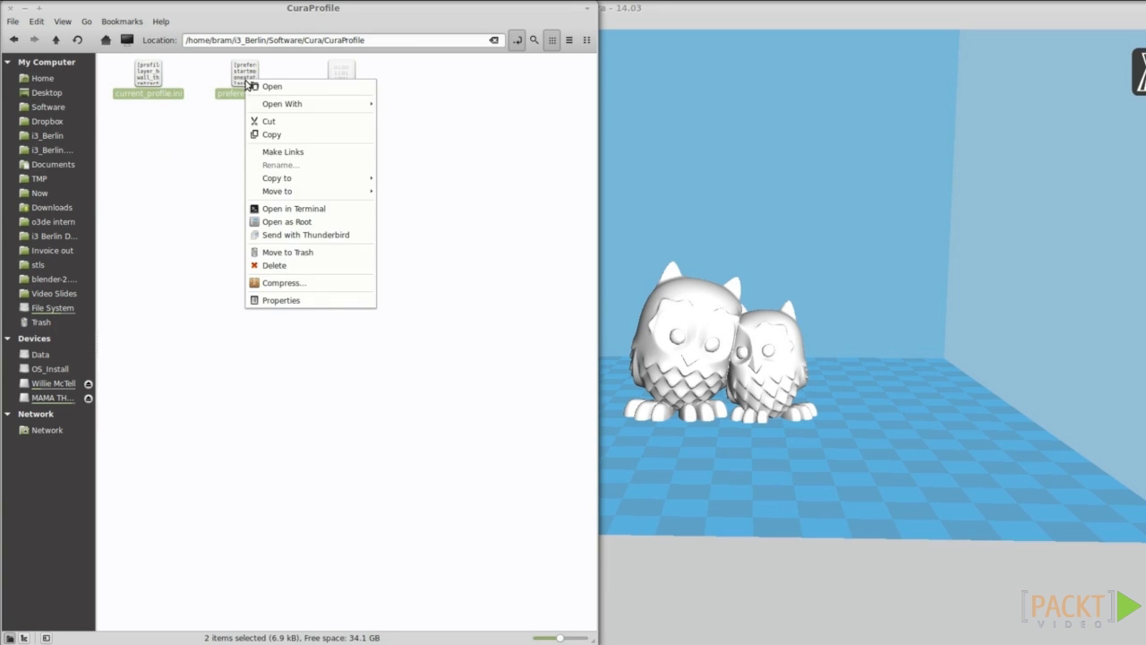
mouse_move(276, 183)
left_click(272, 135)
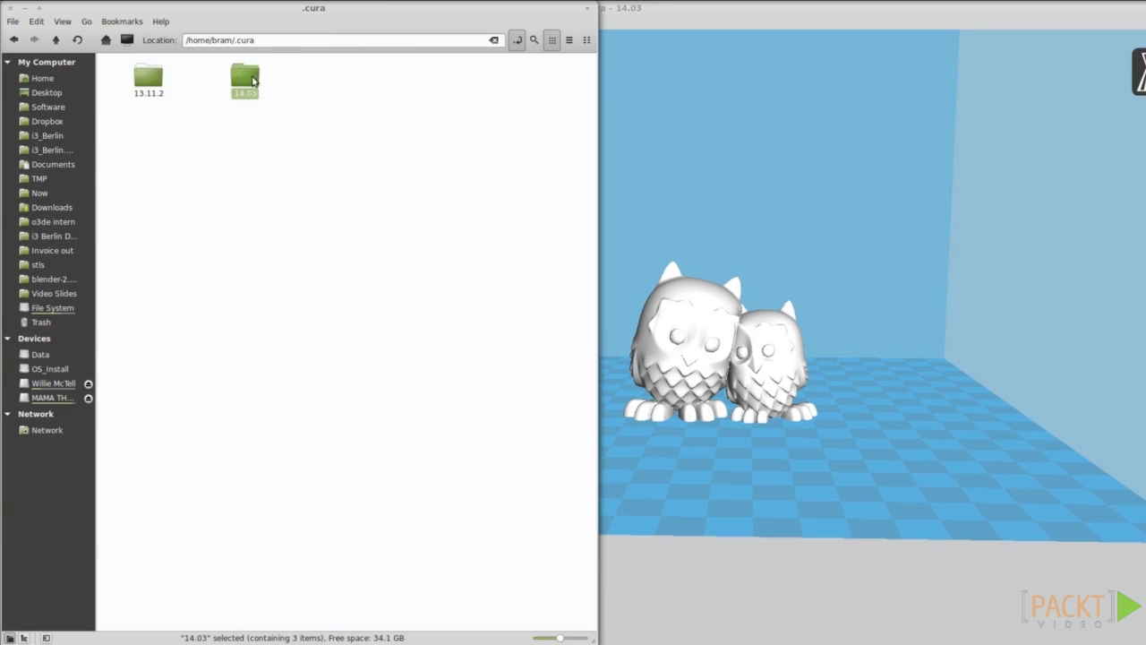
Paste the two profile files into the .cura/14.03 folder, replacing the existing current_profile.ini and preferences.ini
double_click(246, 79)
right_click(255, 188)
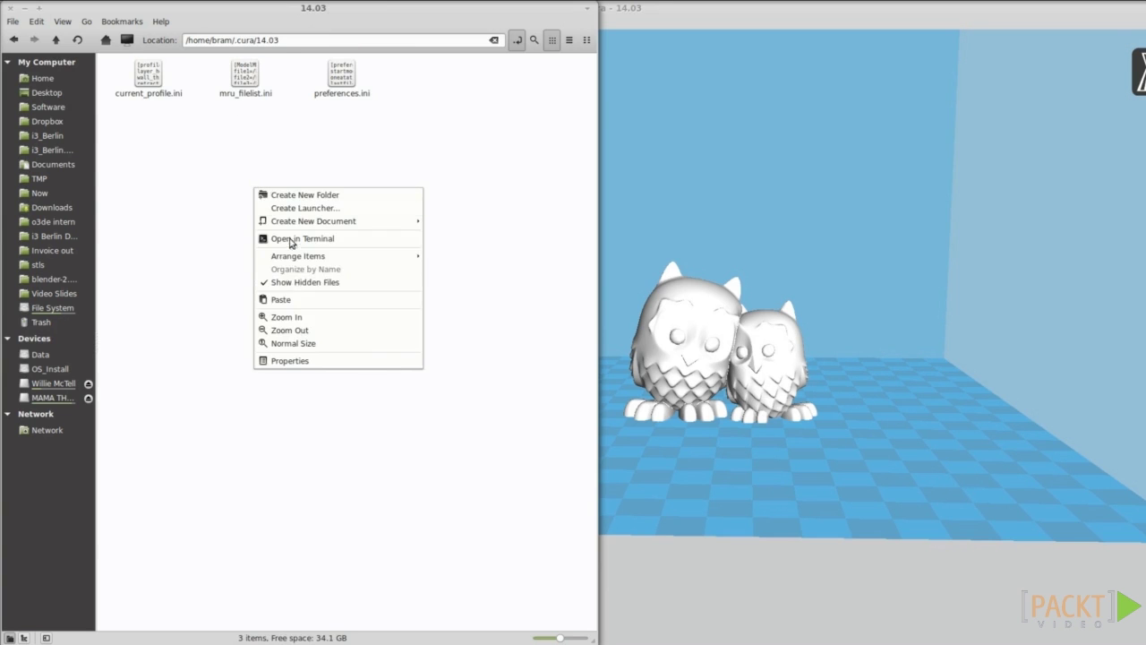
left_click(292, 303)
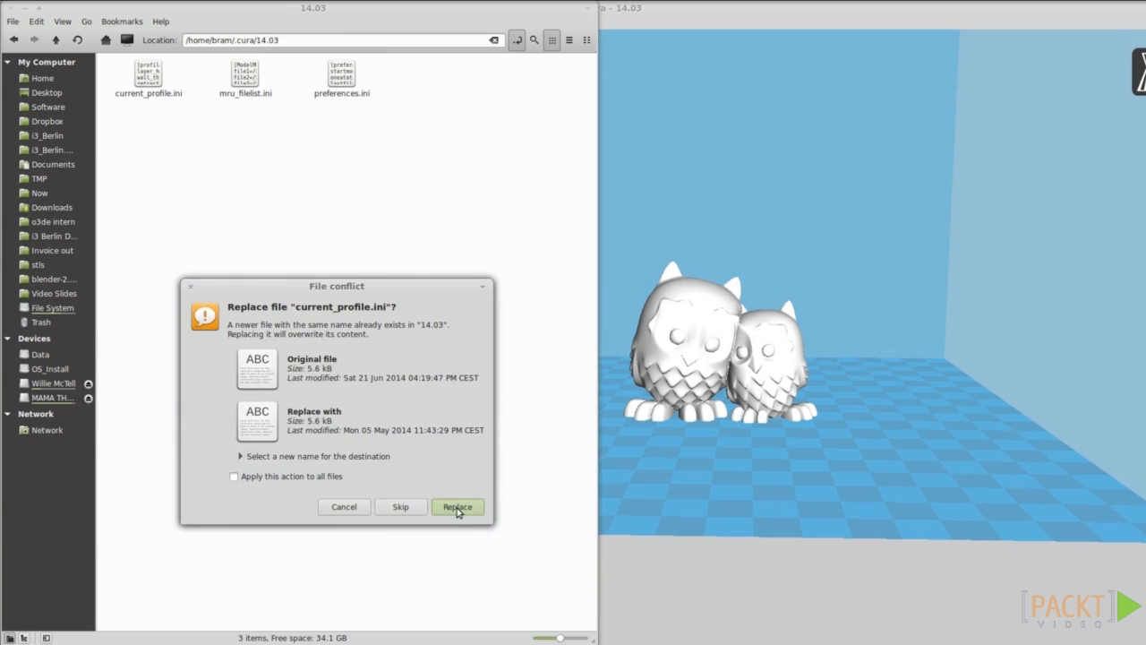
left_click(457, 507)
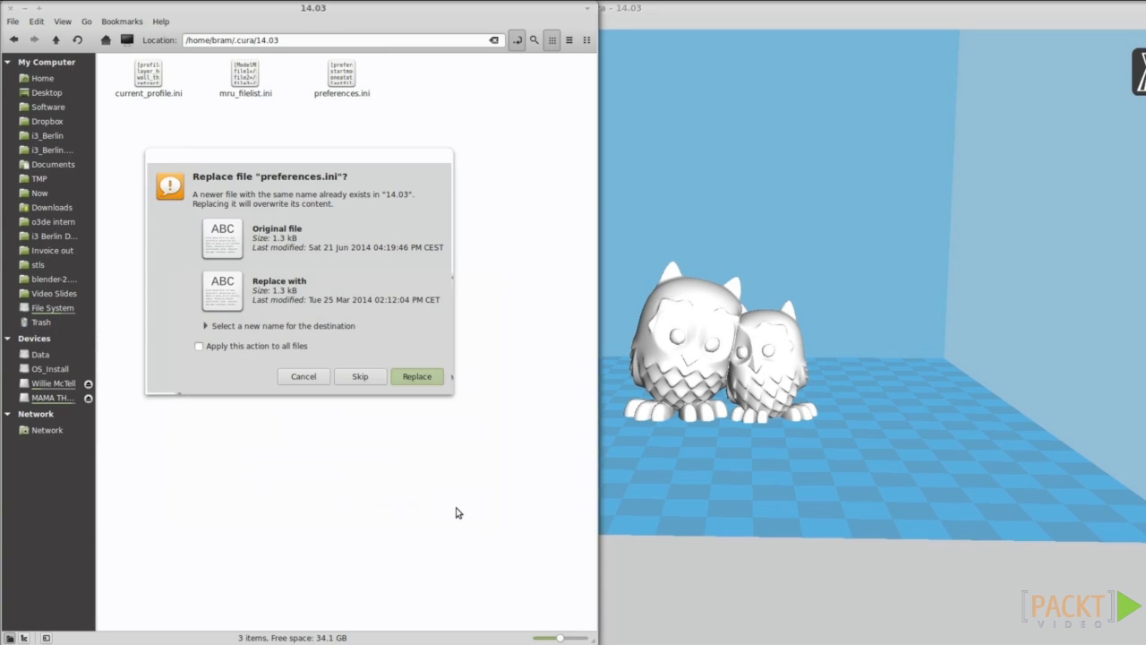
left_click(419, 378)
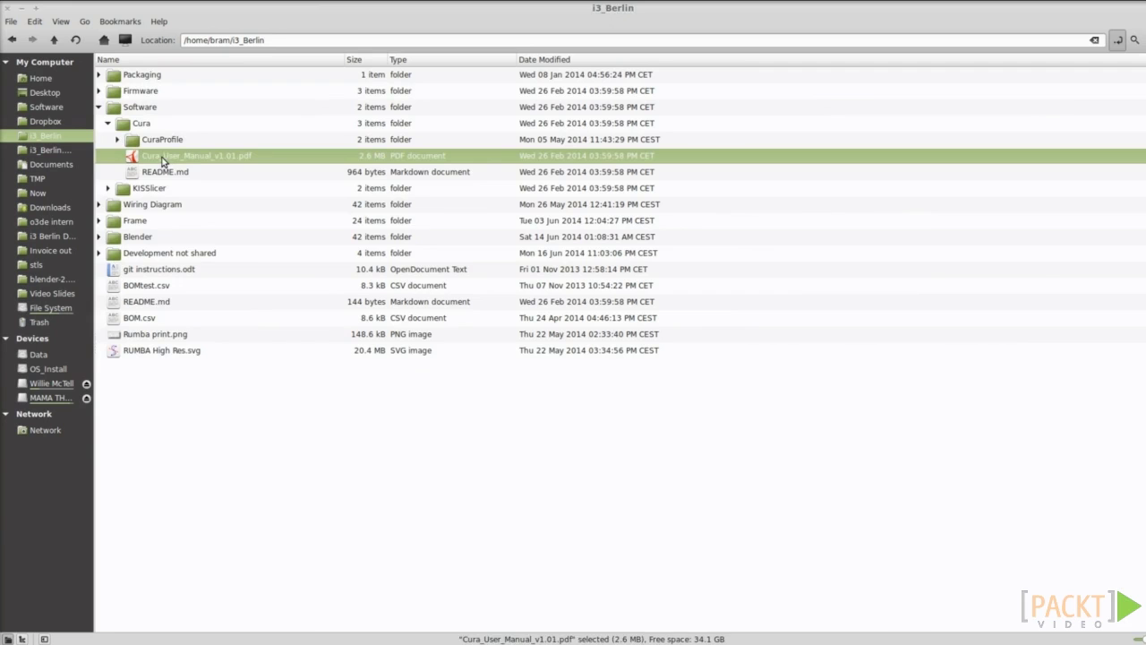
Open the manual Cura_User_Manual_v1.01.pdf from the i3_Berlin Software/Cura folder
double_click(163, 157)
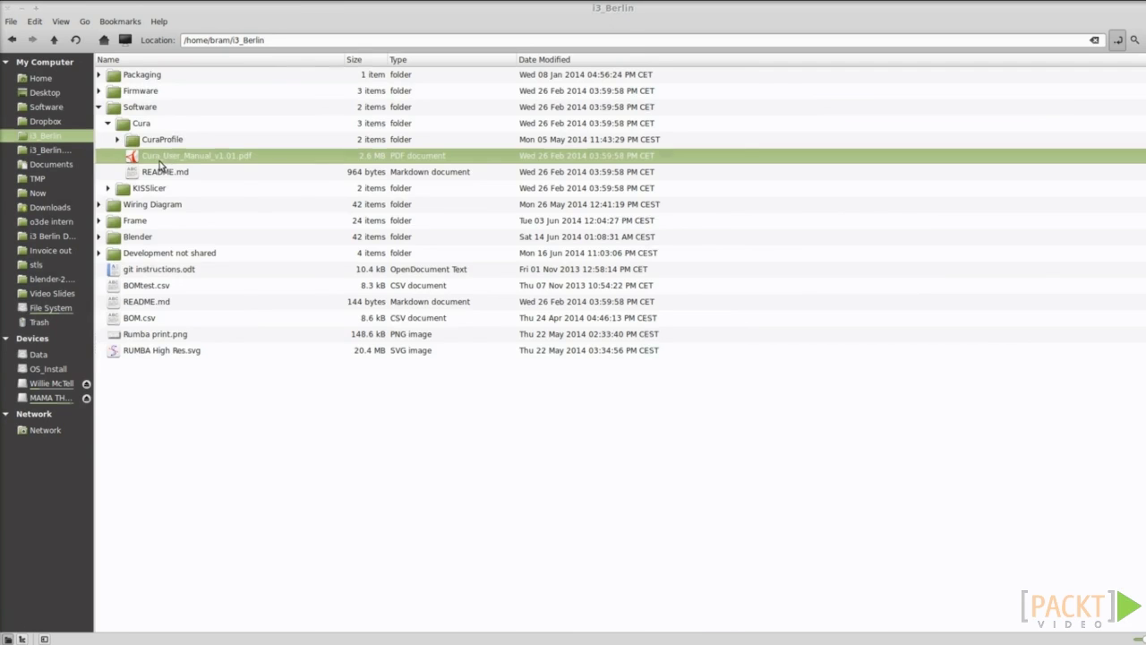
left_click(69, 145)
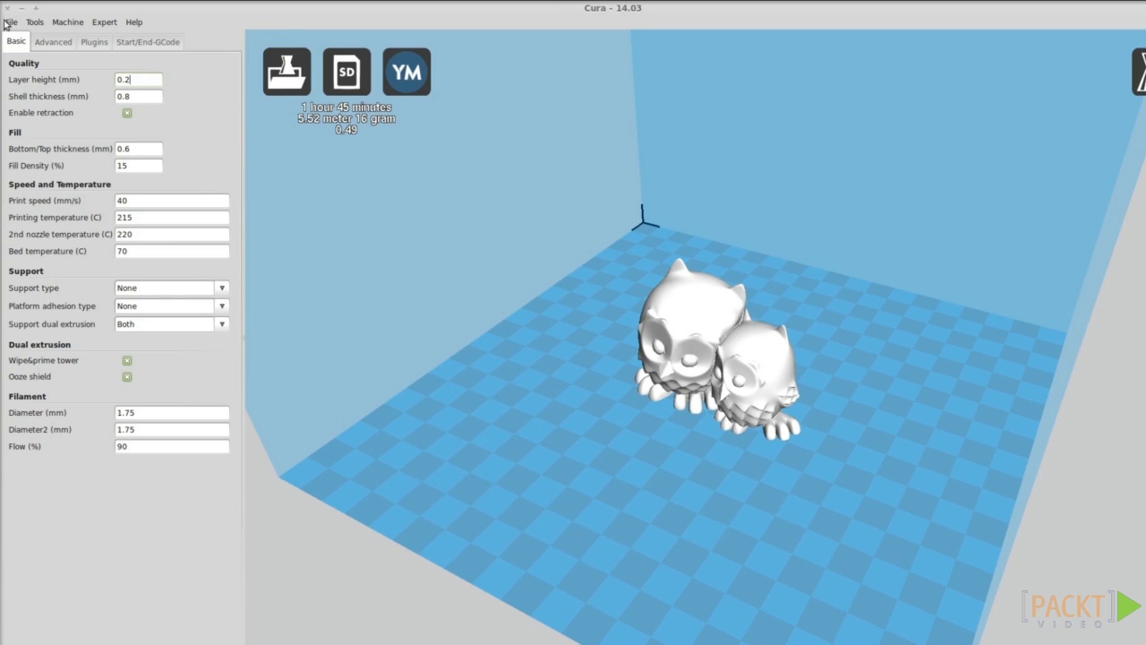
Save the current print settings as the profile profile.ini in the Downloads folder
left_click(10, 23)
left_click(43, 139)
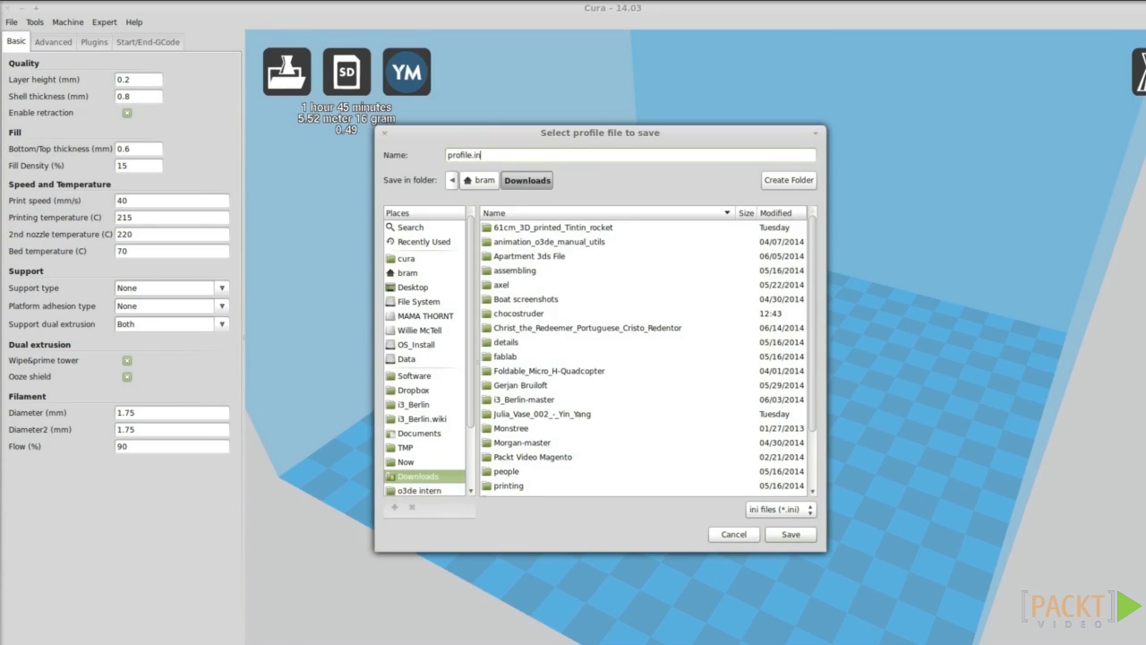
key("Return")
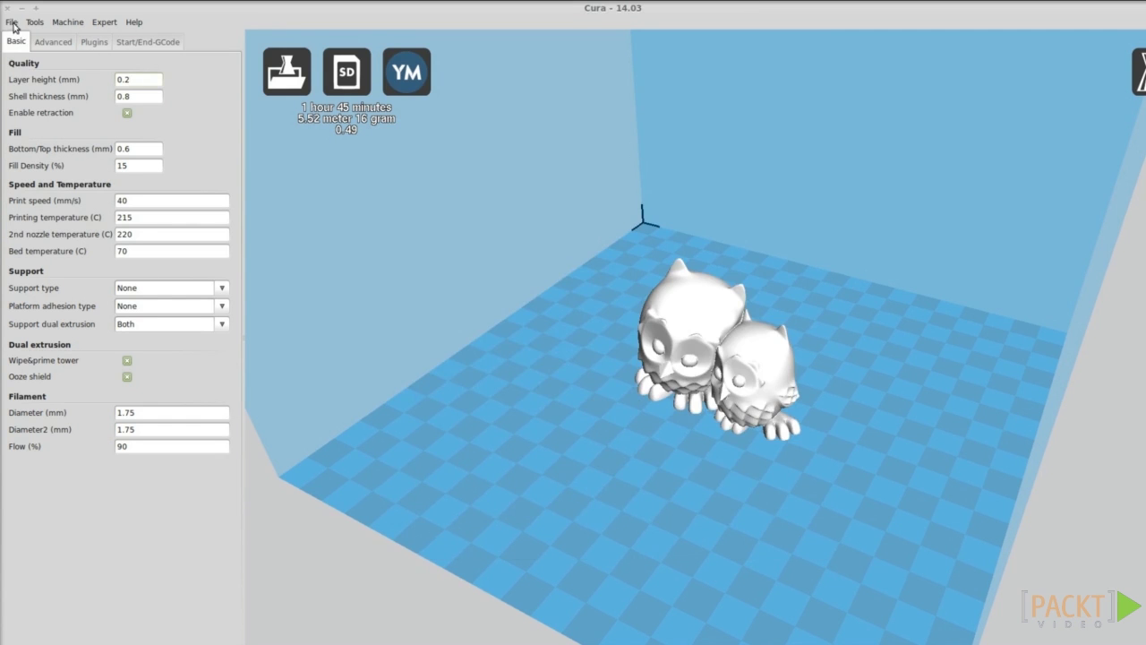
Load the print profile from the G-code file CuddlingOwls_fix2014.gcode in the Now folder
left_click(11, 21)
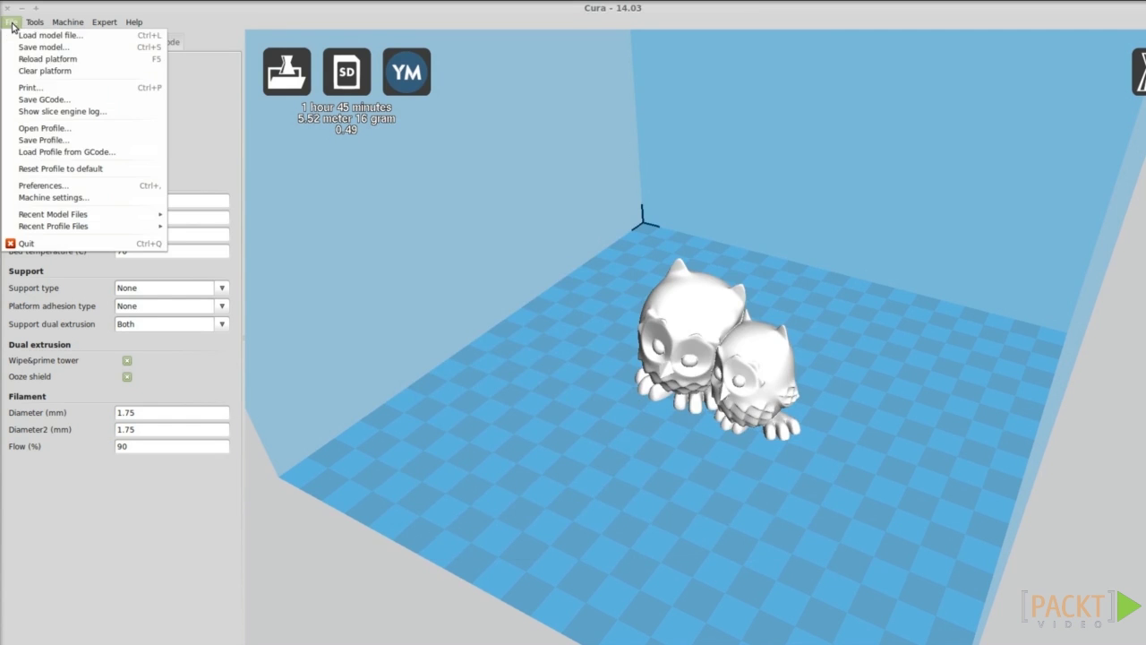
left_click(51, 152)
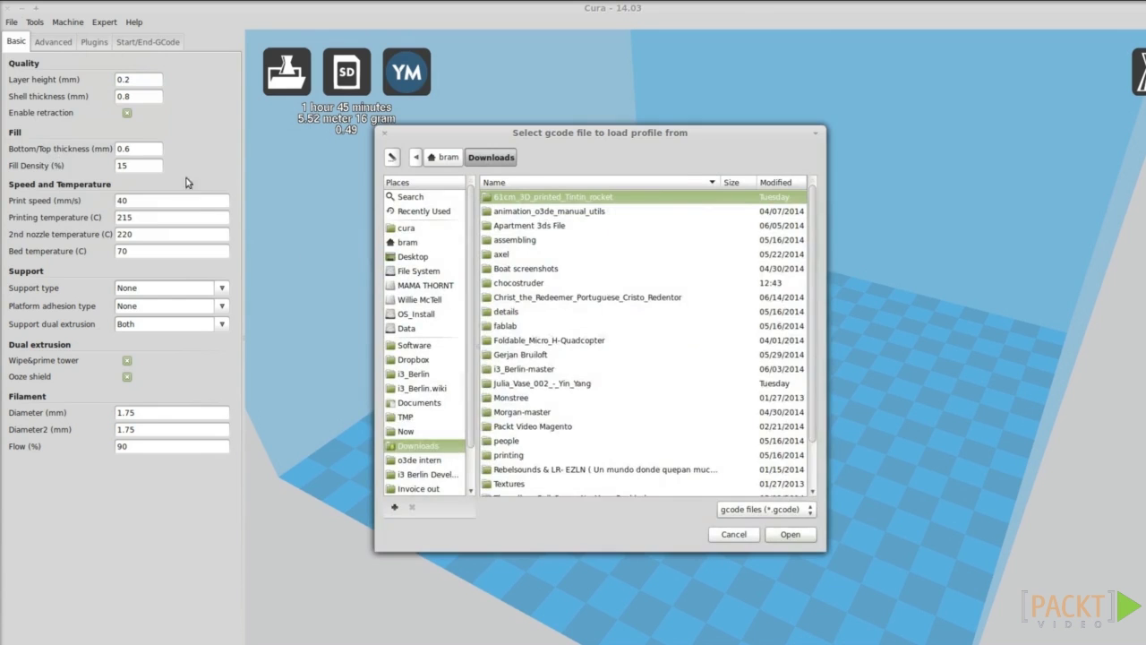
left_click(405, 431)
left_click(534, 311)
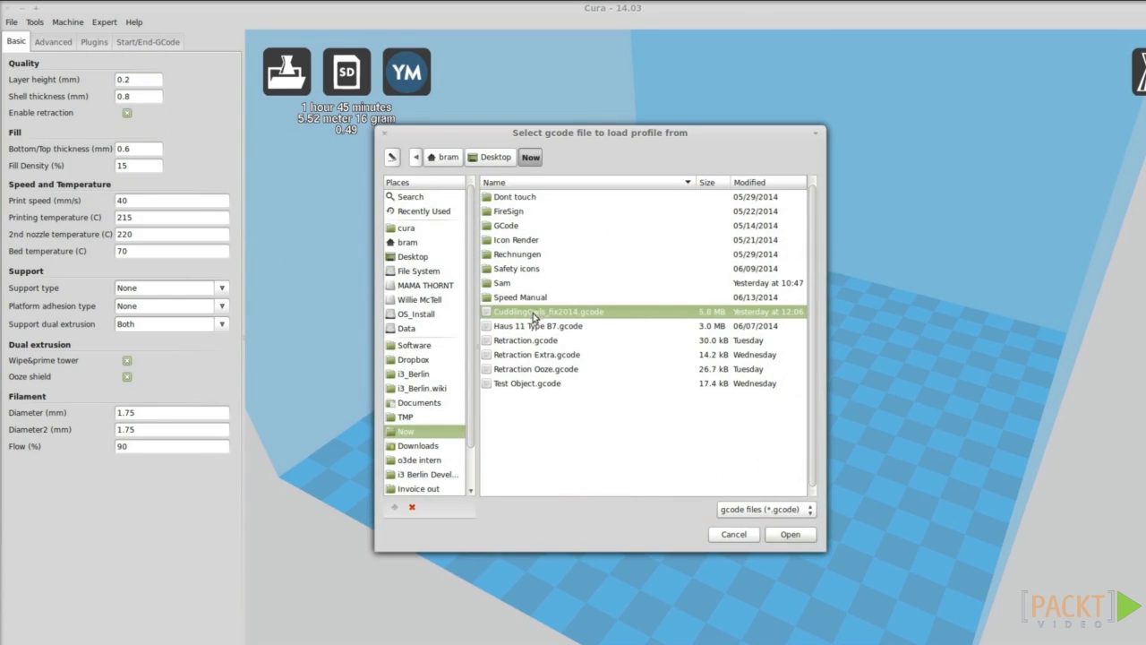
left_click(782, 539)
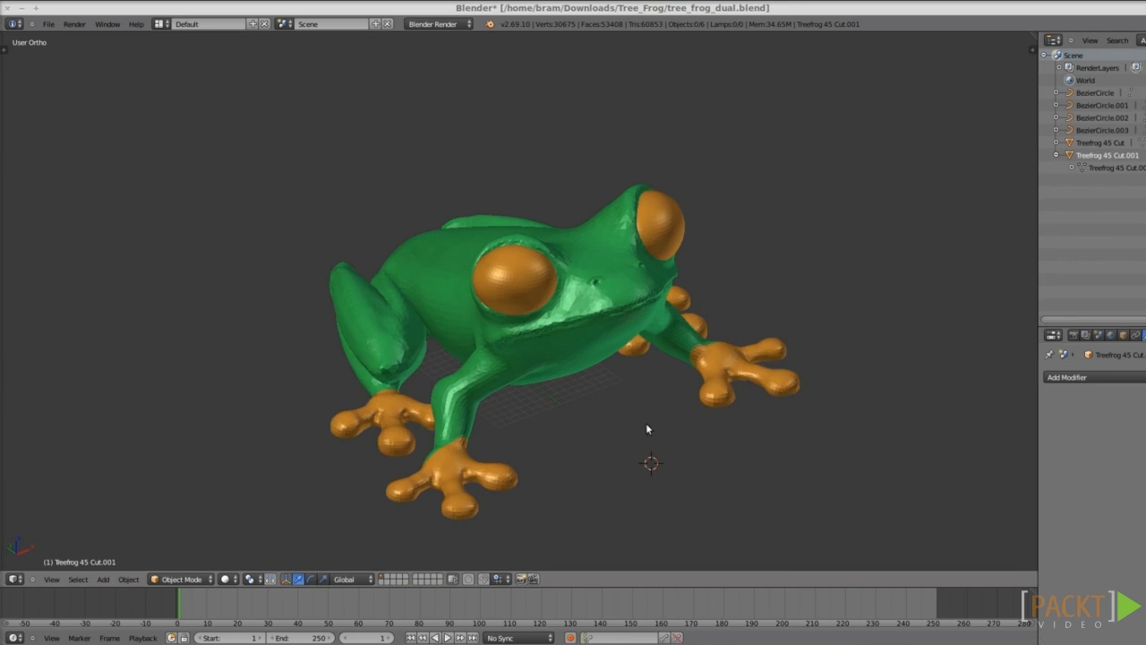
Examine the two-part tree frog model in Blender from its other side
middle_click_drag(648, 429, 470, 428)
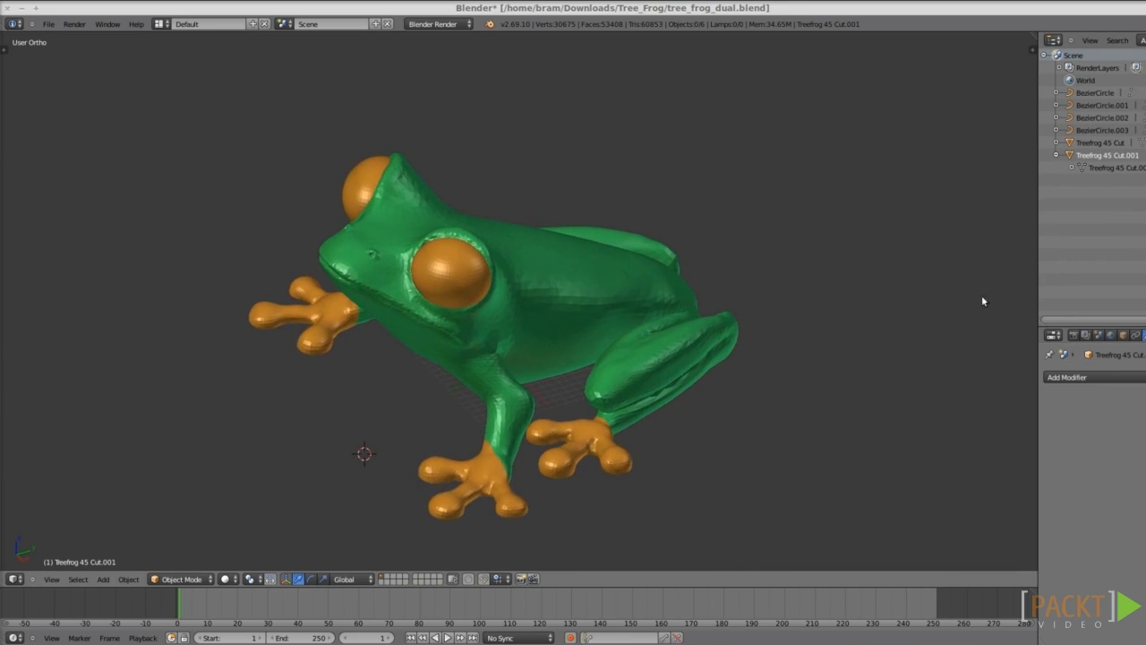
key("h")
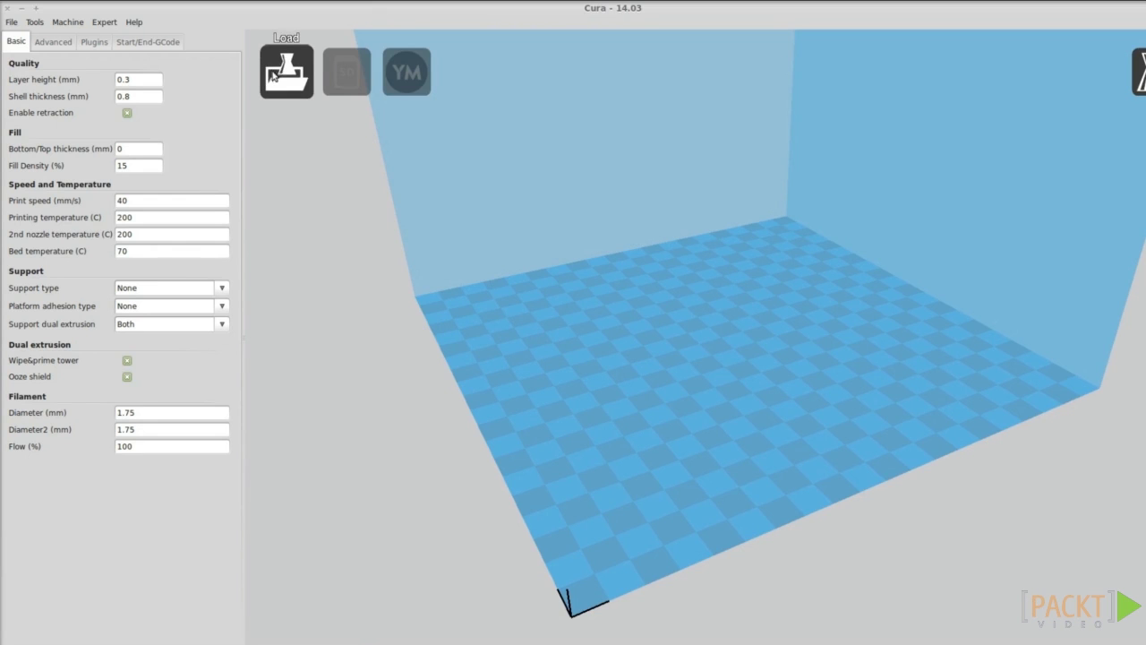
Load both tree_frog_dual0.stl and tree_frog_dual1.stl from the Tree_Frog folder onto the platform in Cura
left_click(274, 72)
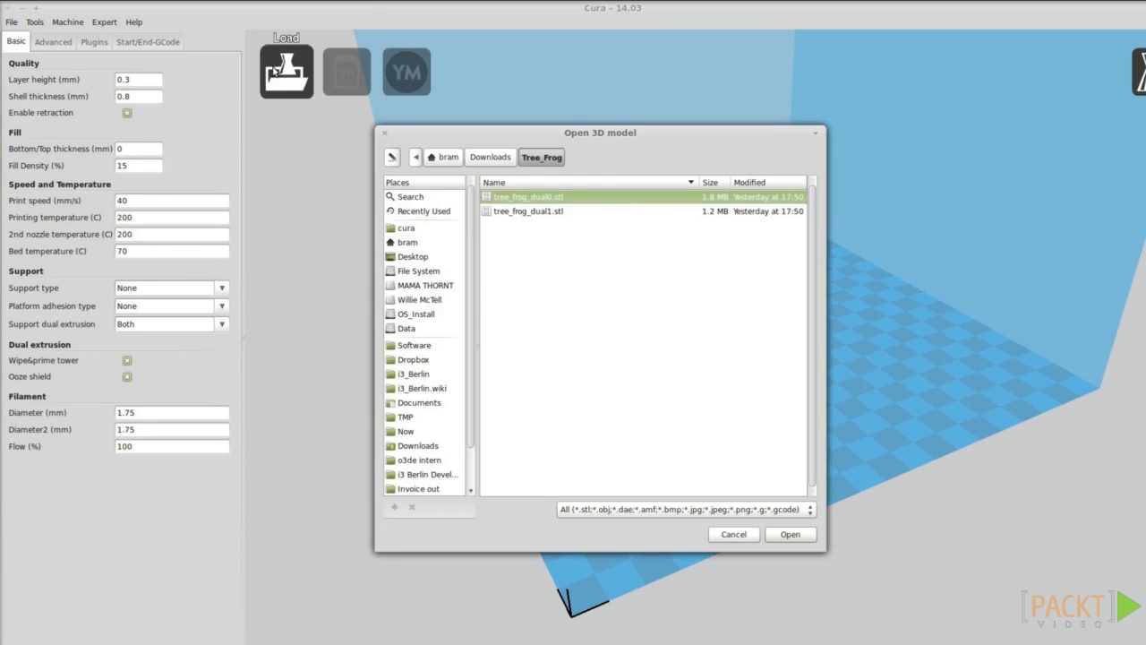
left_click(524, 213, "shift")
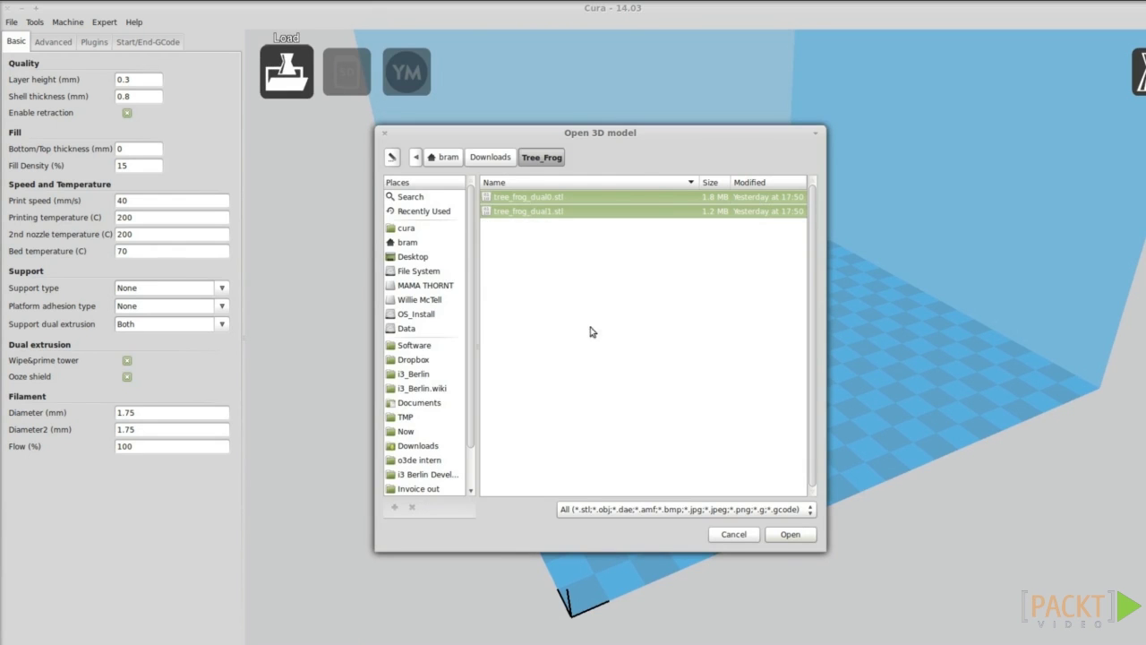
left_click(789, 534)
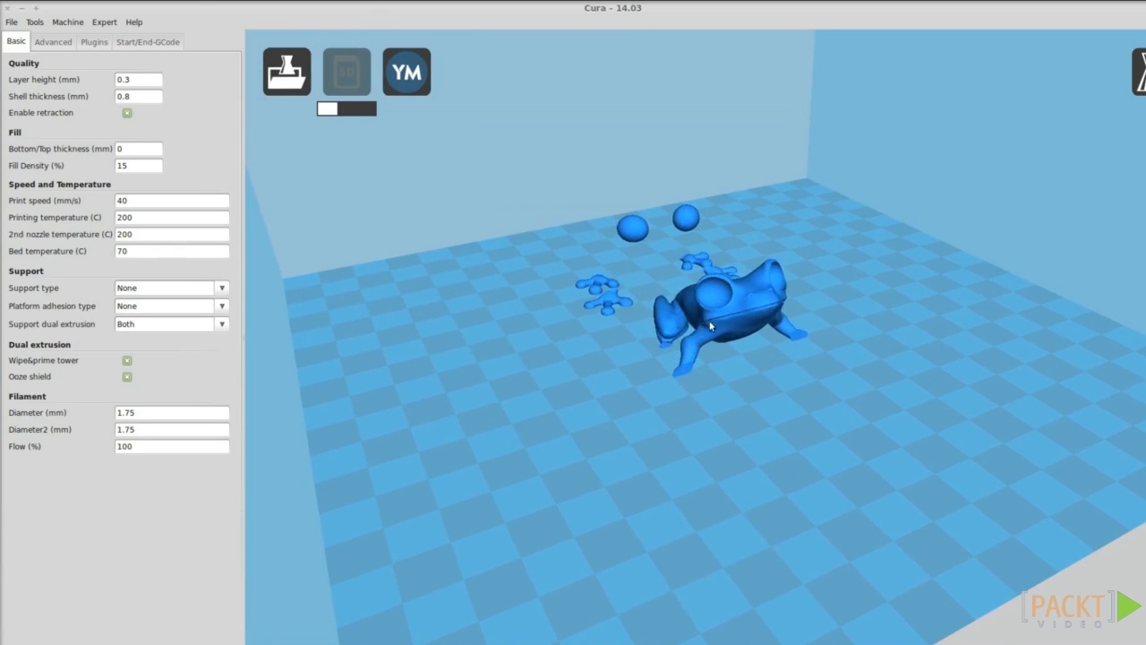
Merge the frog body with its separate eyes and feet using Dual extrusion merge
right_click(711, 336)
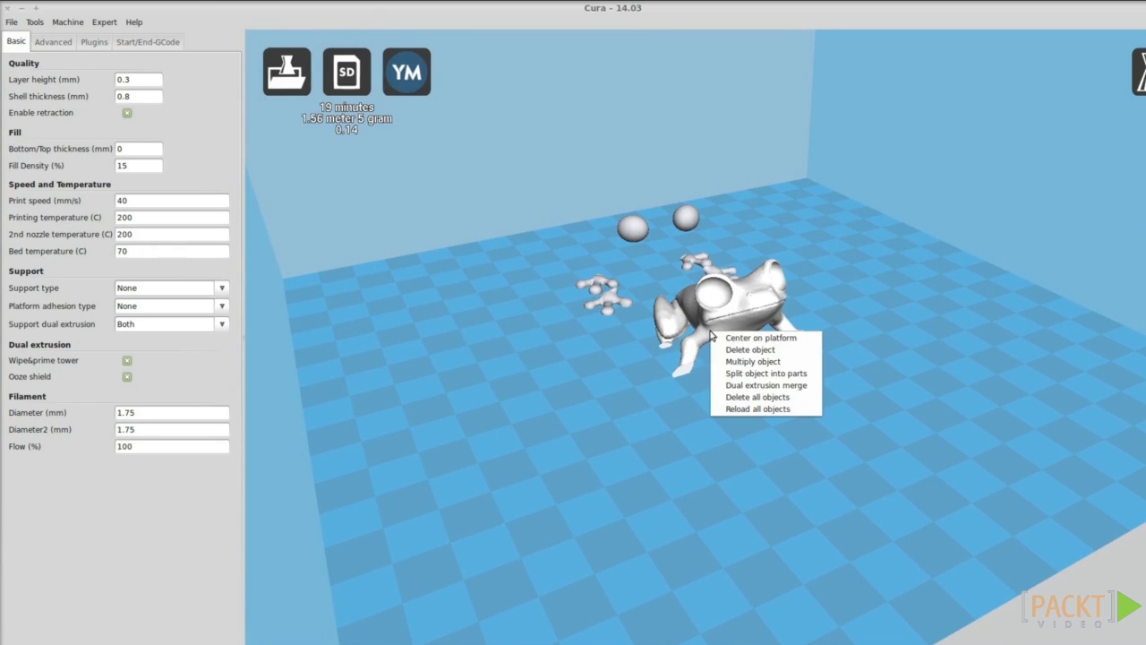
left_click(732, 386)
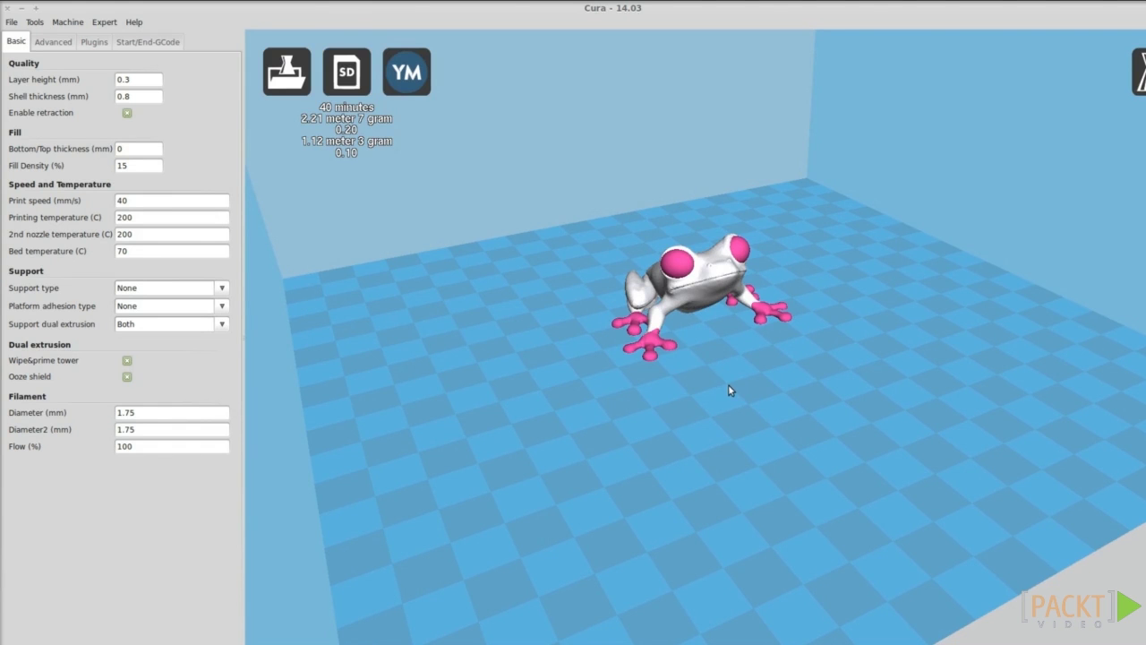
right_click_drag(705, 376, 578, 379)
Review the model colours for both extruders in the preferences and close them without changes
left_click(11, 21)
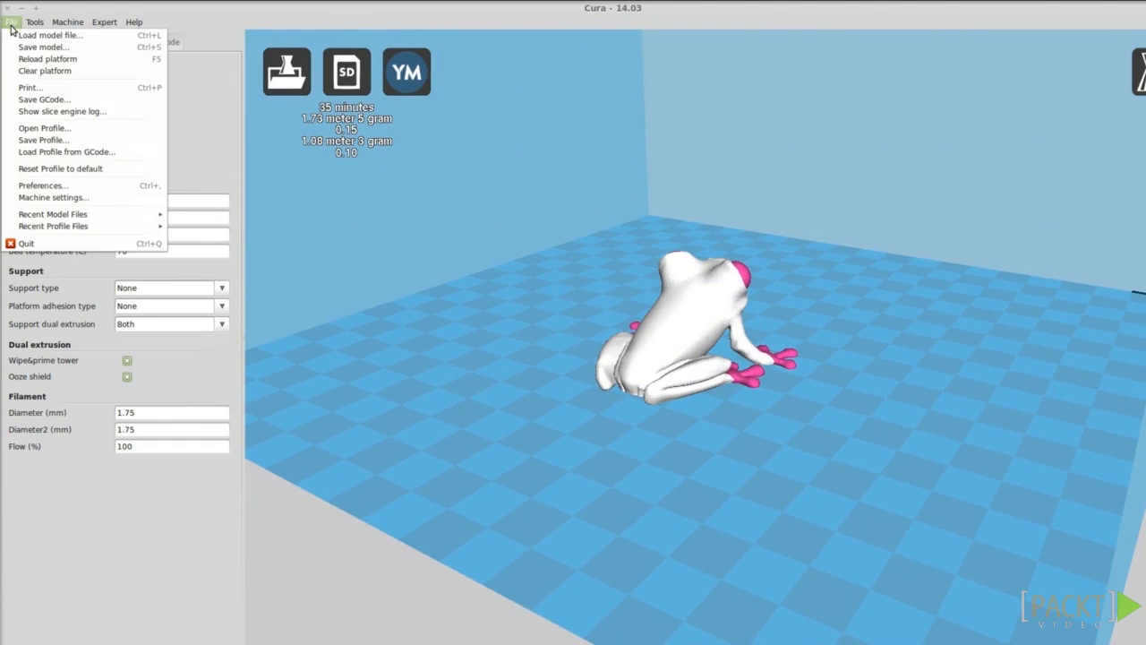
left_click(40, 186)
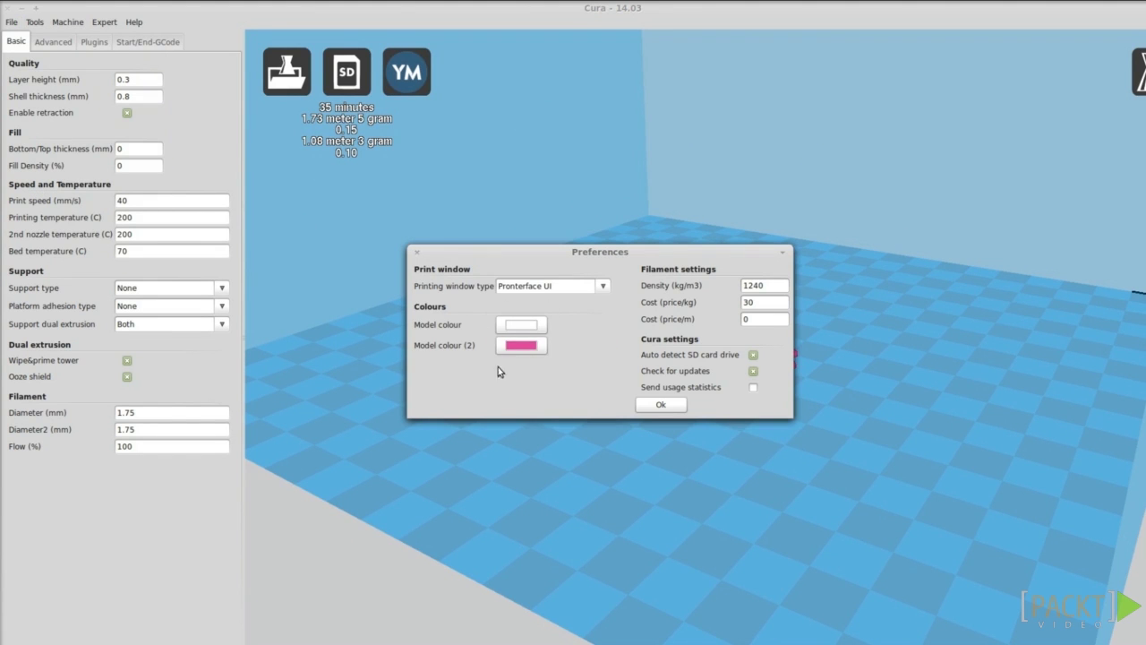
key("Escape")
Disable the ooze shield for dual extrusion, then enable it again
left_click(126, 376)
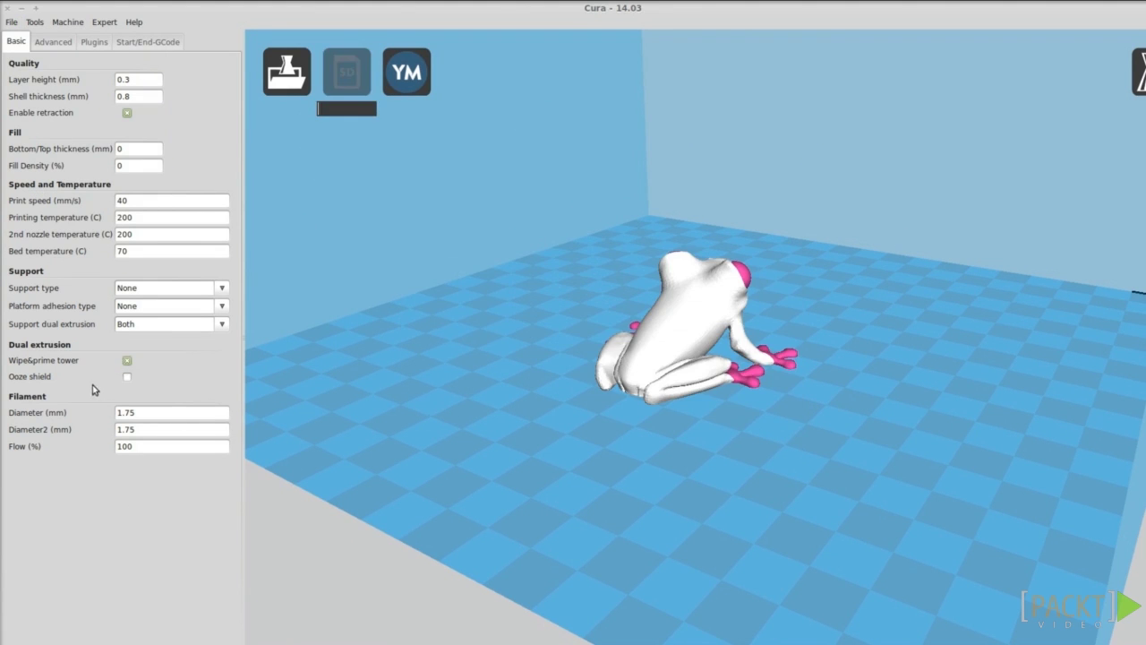
left_click(126, 376)
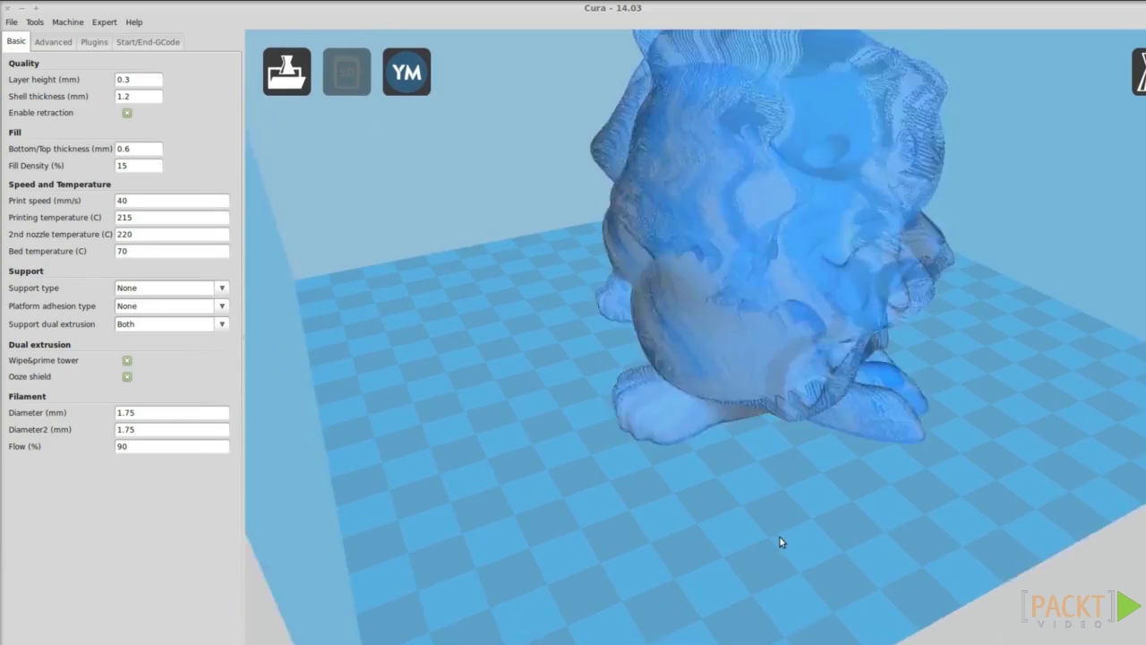
Open the file selection for loading a profile from G-code
left_click(741, 441)
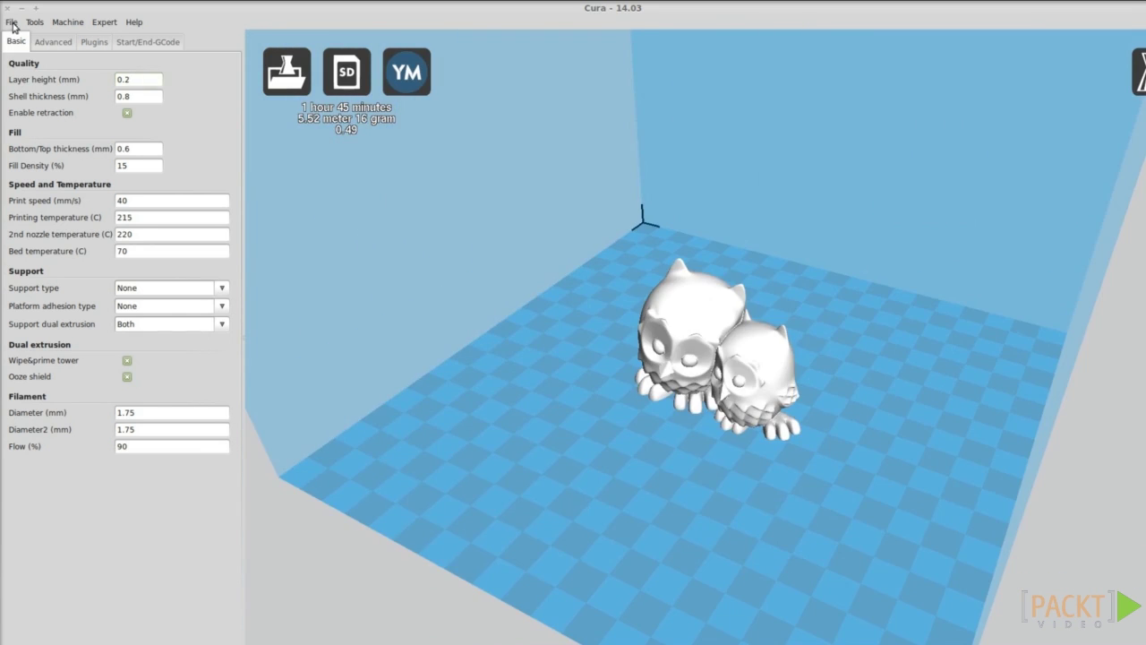
left_click(12, 22)
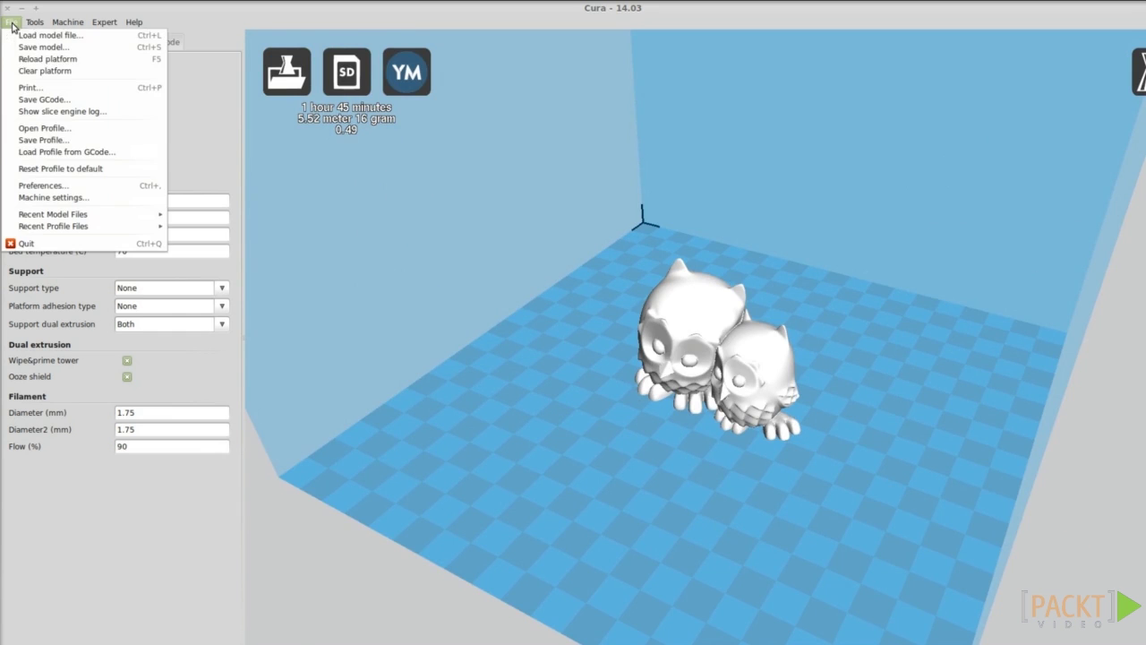
left_click(52, 157)
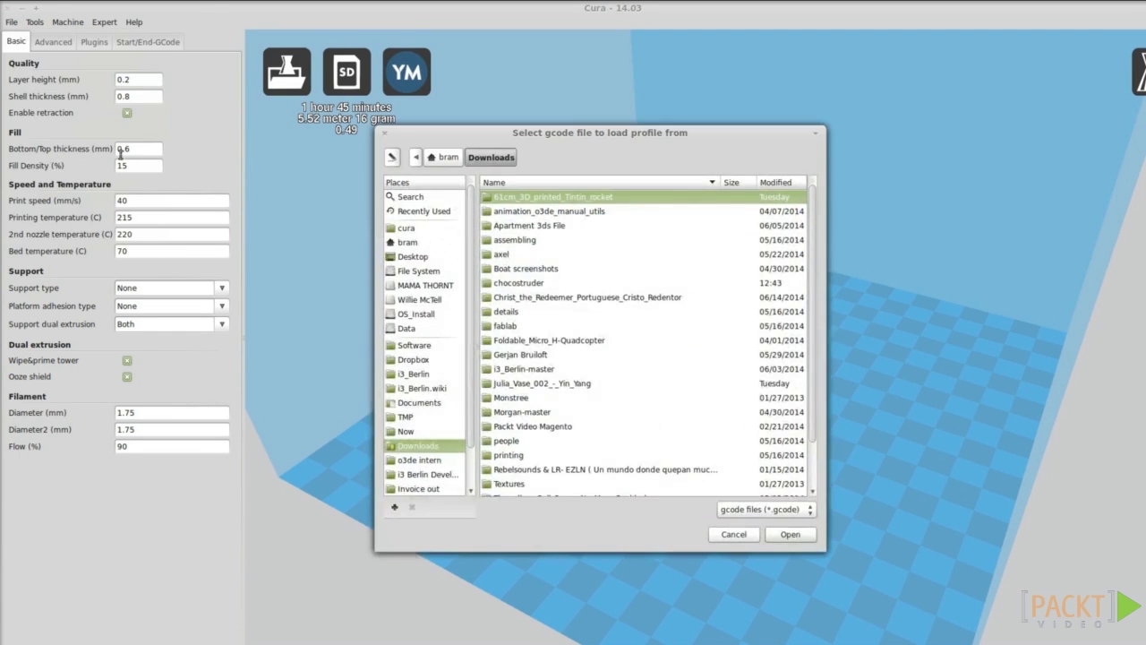